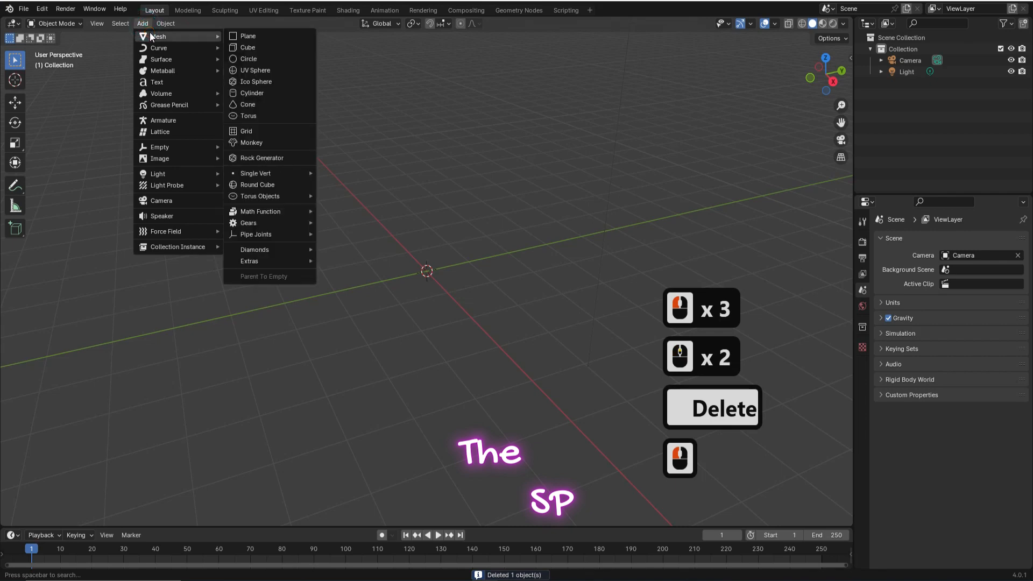
Step: Add an ico sphere mesh to the scene and set its subdivisions to 6
{"action": "left_click", "coordinate": [268, 85]}
{"action": "left_click", "coordinate": [60, 518]}
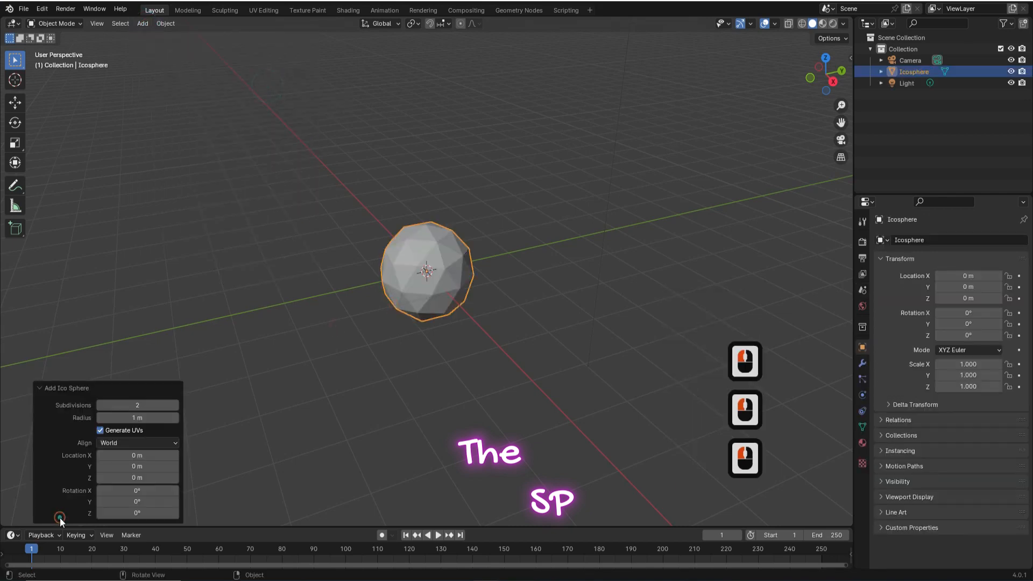
{"action": "left_click", "coordinate": [141, 405]}
{"action": "type", "text": "6"}
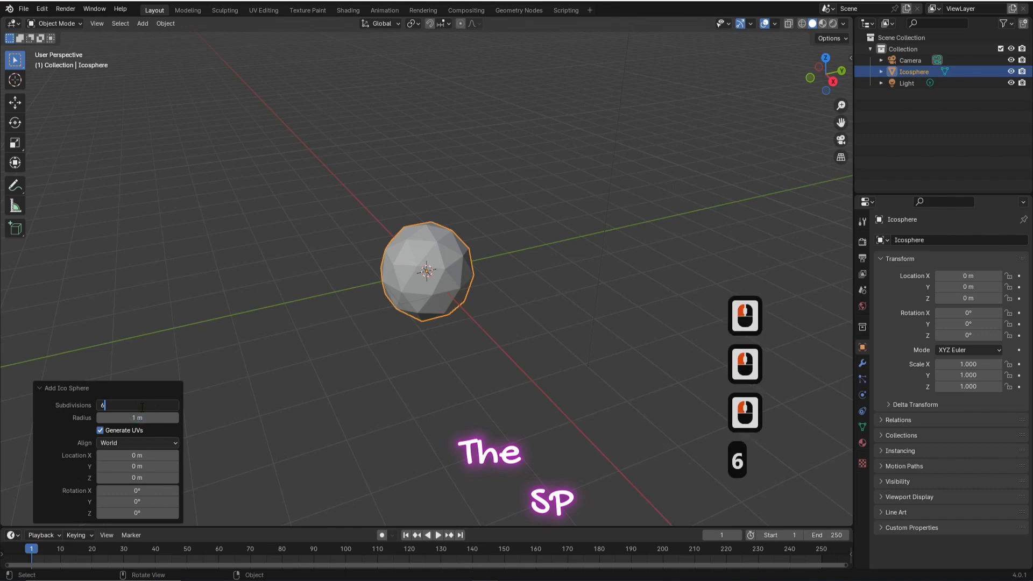
{"action": "key", "text": "Return"}
Step: Apply smooth shading to the ico sphere
{"action": "left_click", "coordinate": [399, 256]}
{"action": "scroll", "coordinate": [399, 257], "scroll_direction": "up", "scroll_amount": 2}
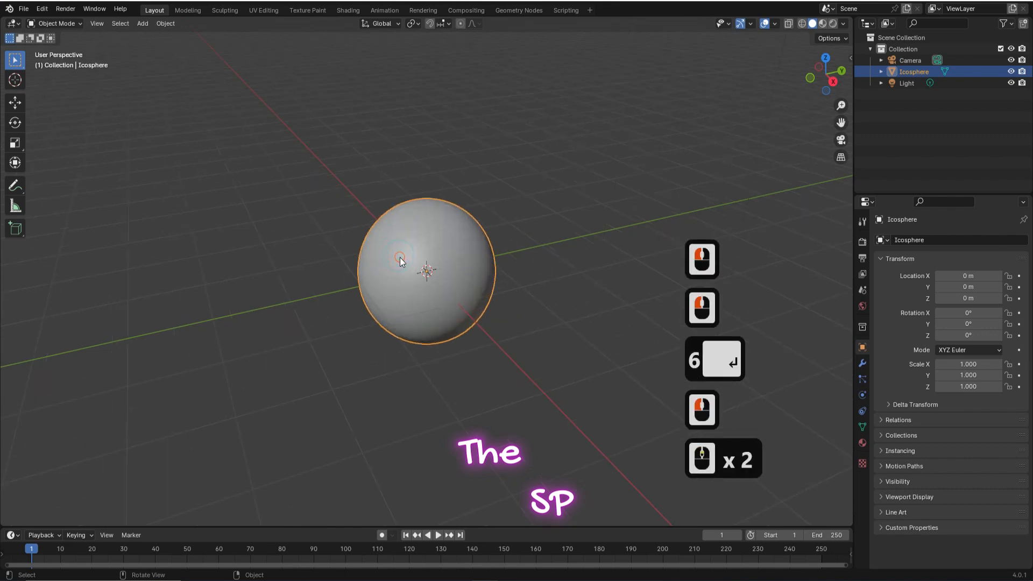
{"action": "right_click", "coordinate": [399, 258]}
{"action": "left_click", "coordinate": [399, 257]}
{"action": "left_click", "coordinate": [399, 257]}
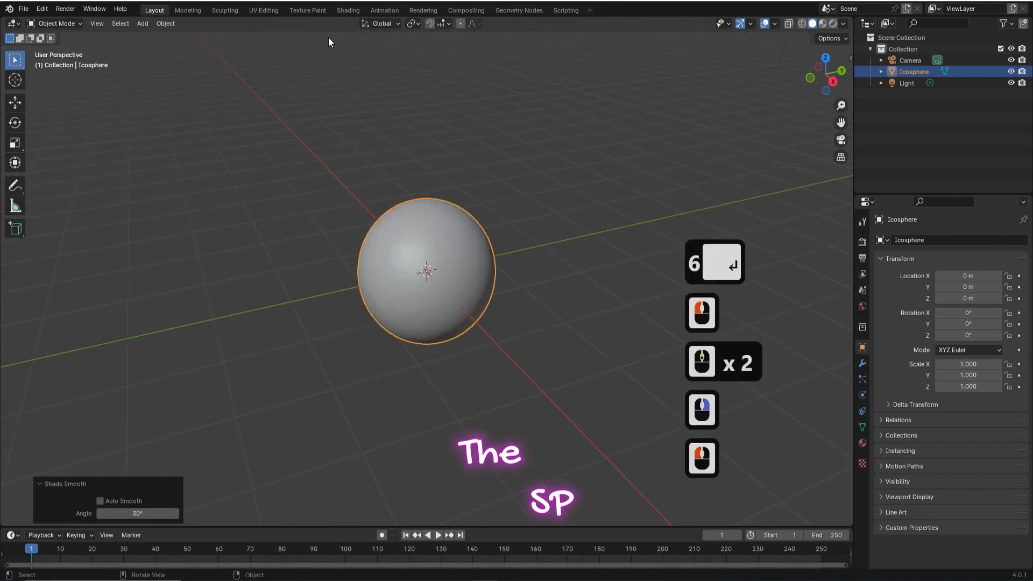
Step: In the Shading workspace, create a new material for the ico sphere and delete its Principled BSDF node
{"action": "left_click", "coordinate": [344, 12]}
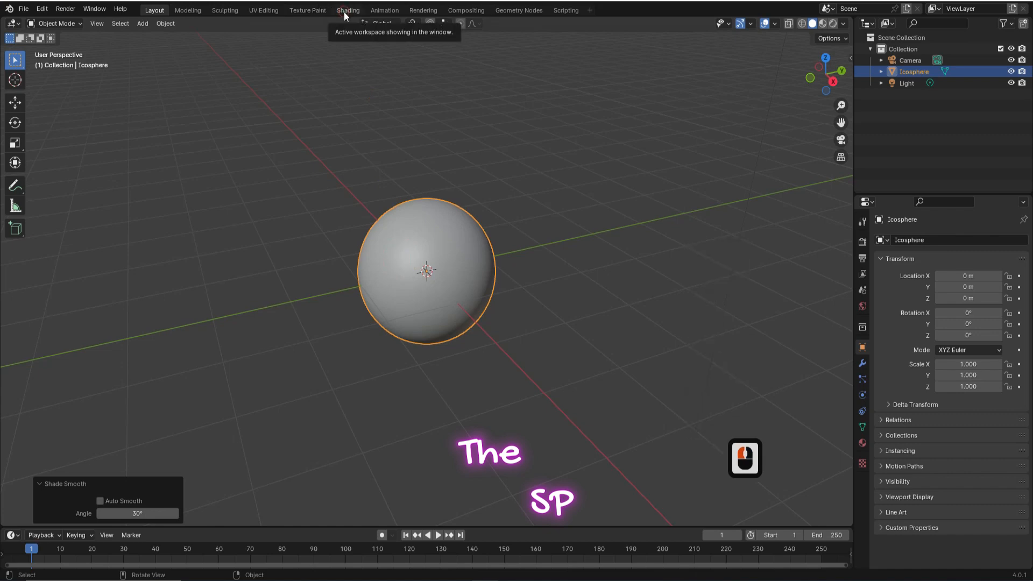
{"action": "left_click", "coordinate": [492, 209]}
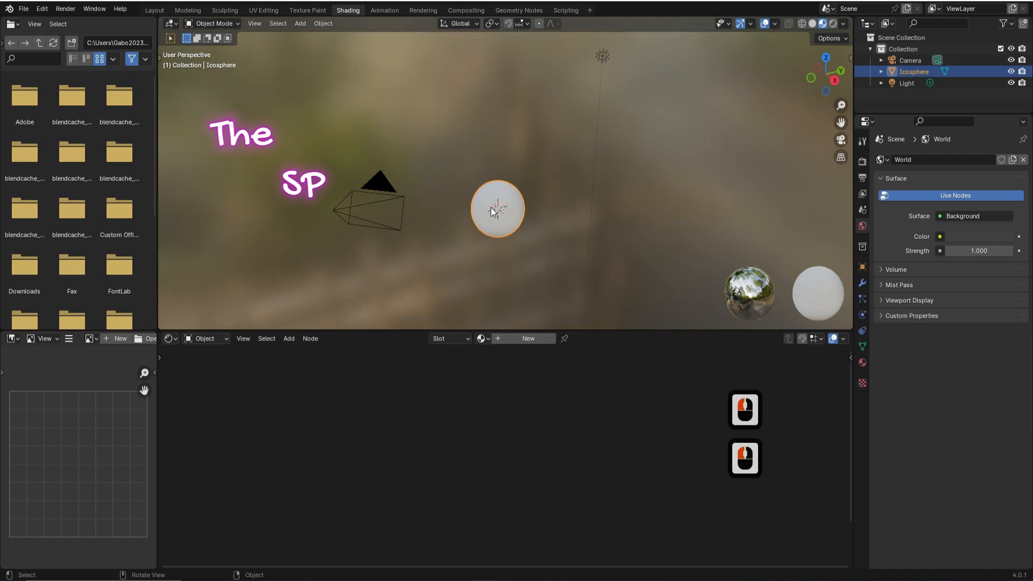
{"action": "scroll", "coordinate": [492, 209], "scroll_direction": "up", "scroll_amount": 4}
{"action": "middle_click_drag", "start_coordinate": [502, 209], "coordinate": [661, 142]}
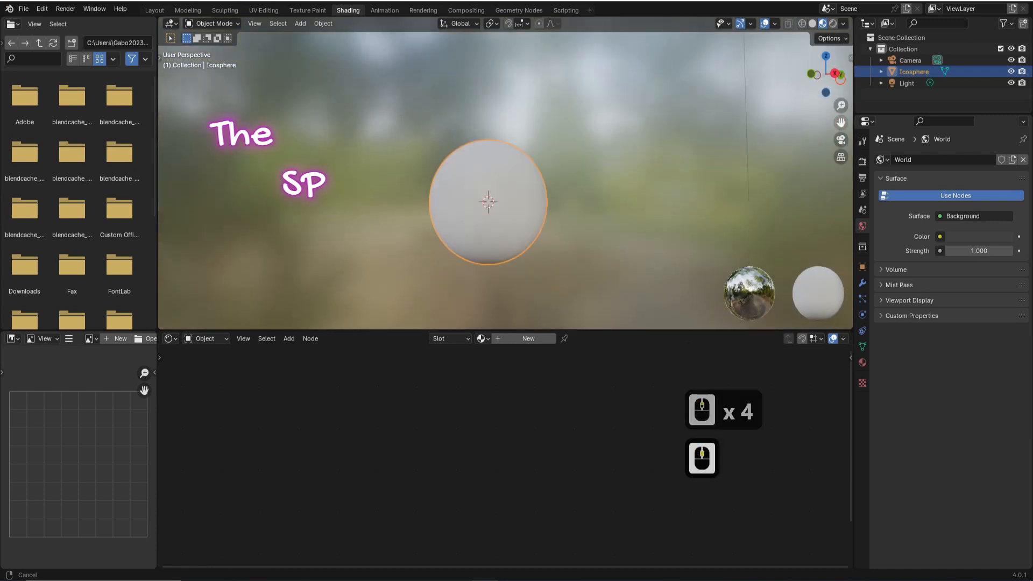
{"action": "left_click", "coordinate": [524, 337]}
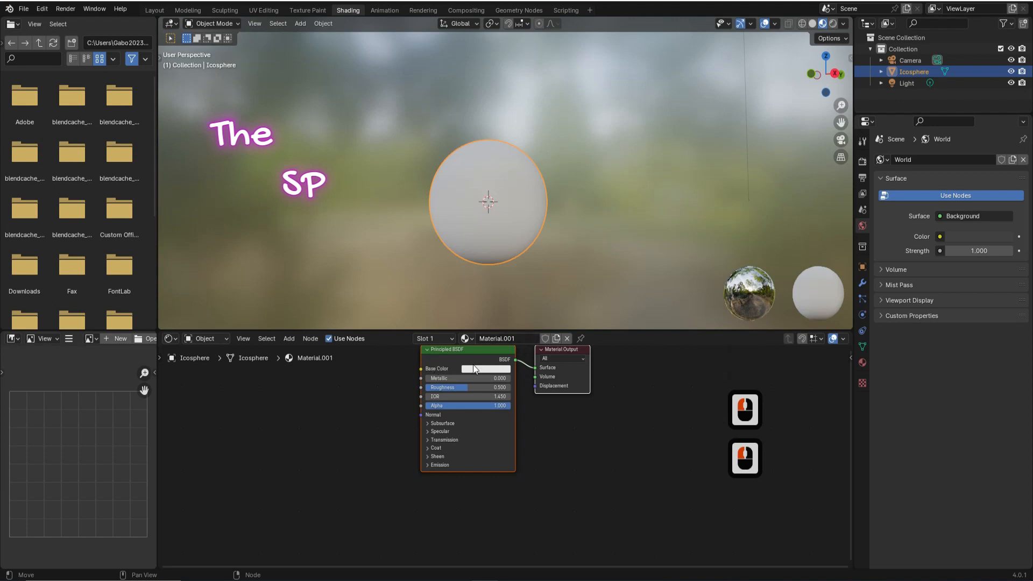
{"action": "left_click", "coordinate": [486, 353]}
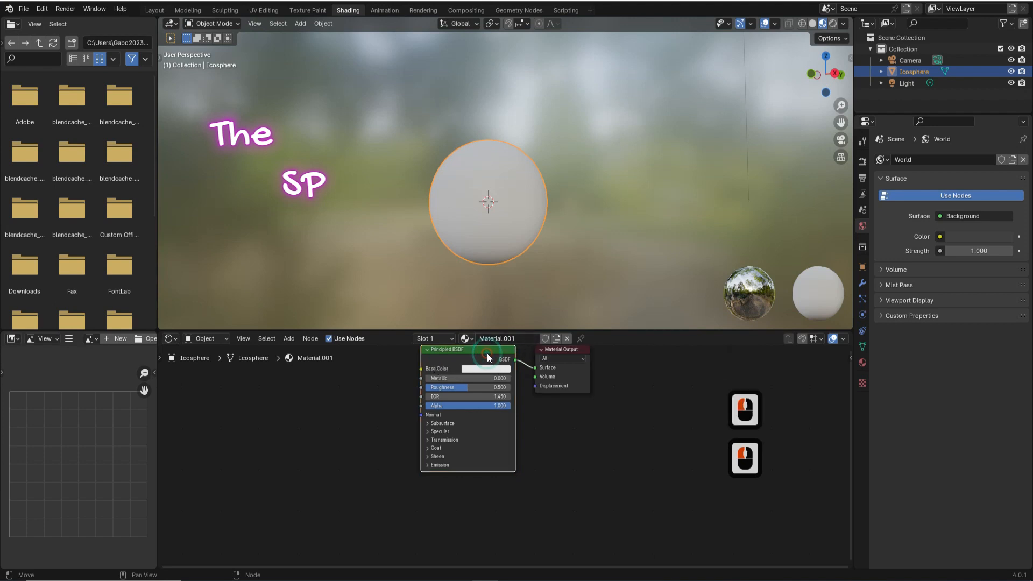
{"action": "key", "text": "Delete"}
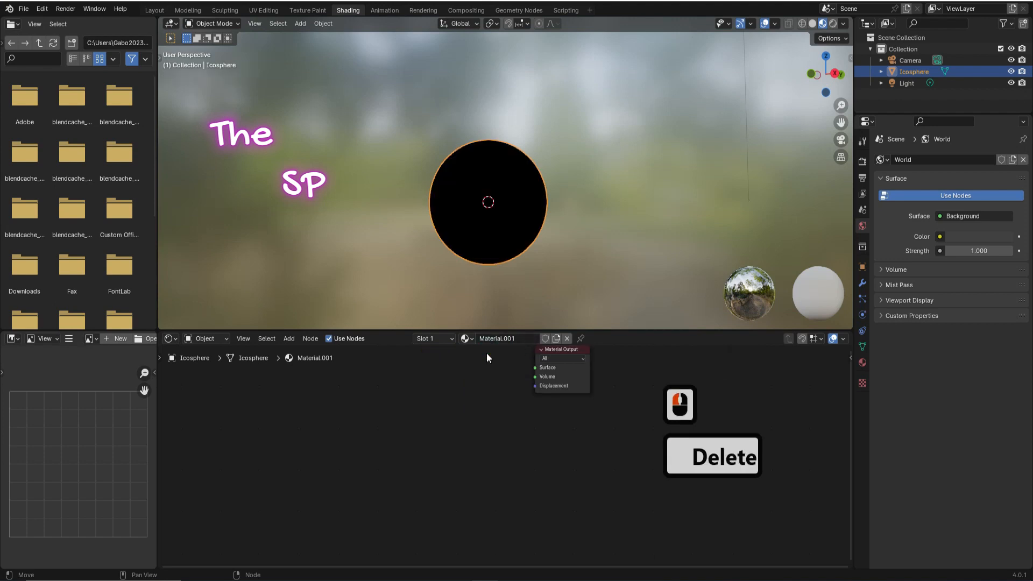
Step: Add a Color Ramp node before the Material Output and connect its Color output to the Surface input
{"action": "middle_click_drag", "start_coordinate": [482, 392], "coordinate": [485, 423]}
{"action": "scroll", "coordinate": [485, 422], "scroll_direction": "up", "scroll_amount": 5}
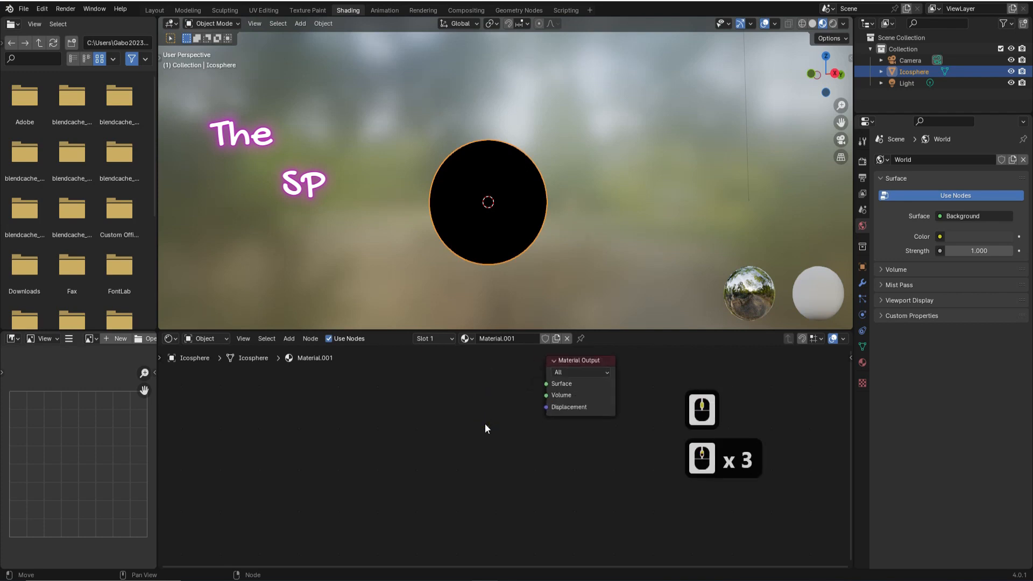
{"action": "middle_click_drag", "start_coordinate": [484, 410], "coordinate": [486, 447]}
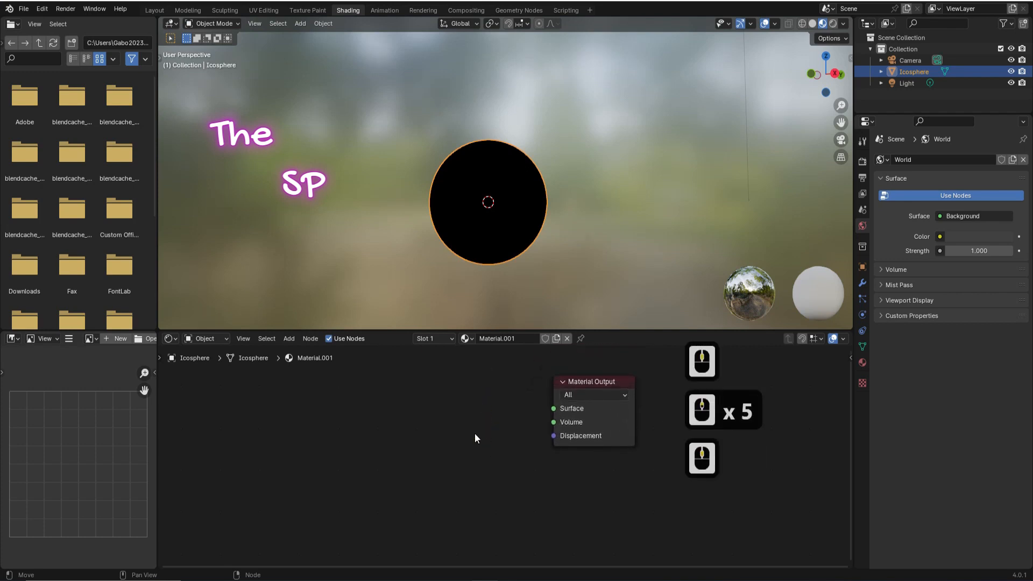
{"action": "key", "text": "F3"}
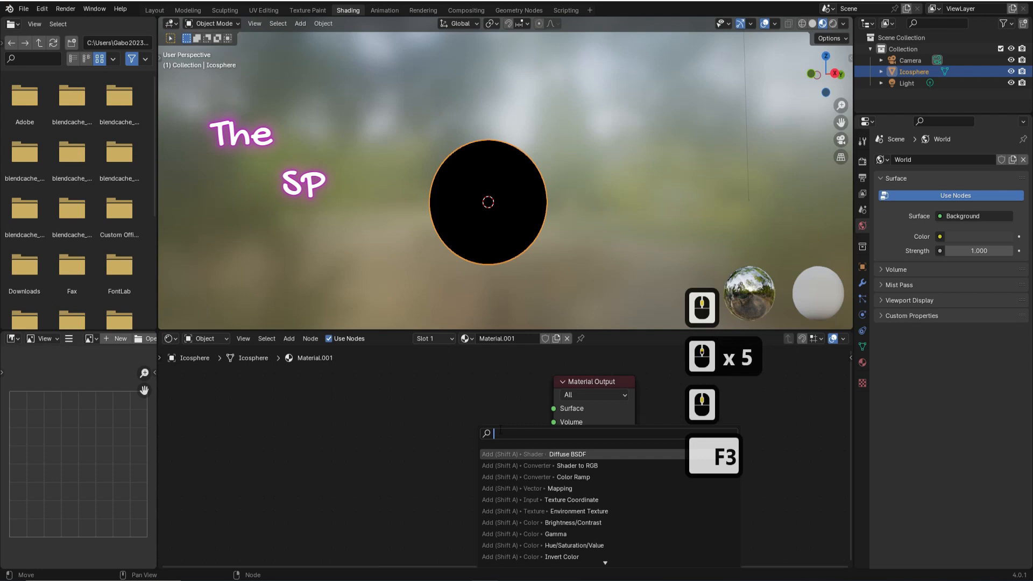
{"action": "type", "text": "colo"}
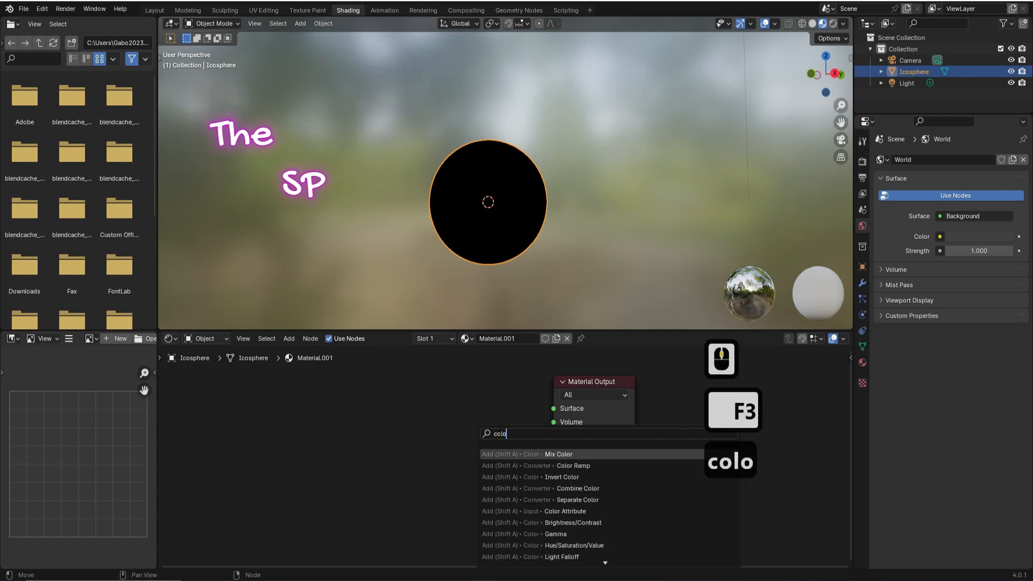
{"action": "type", "text": "r"}
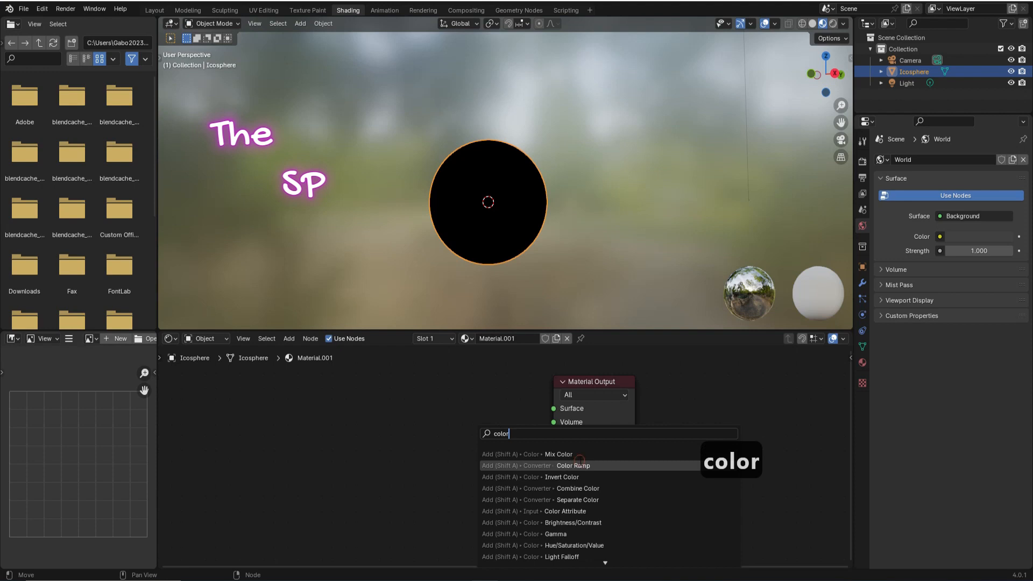
{"action": "left_click", "coordinate": [579, 460]}
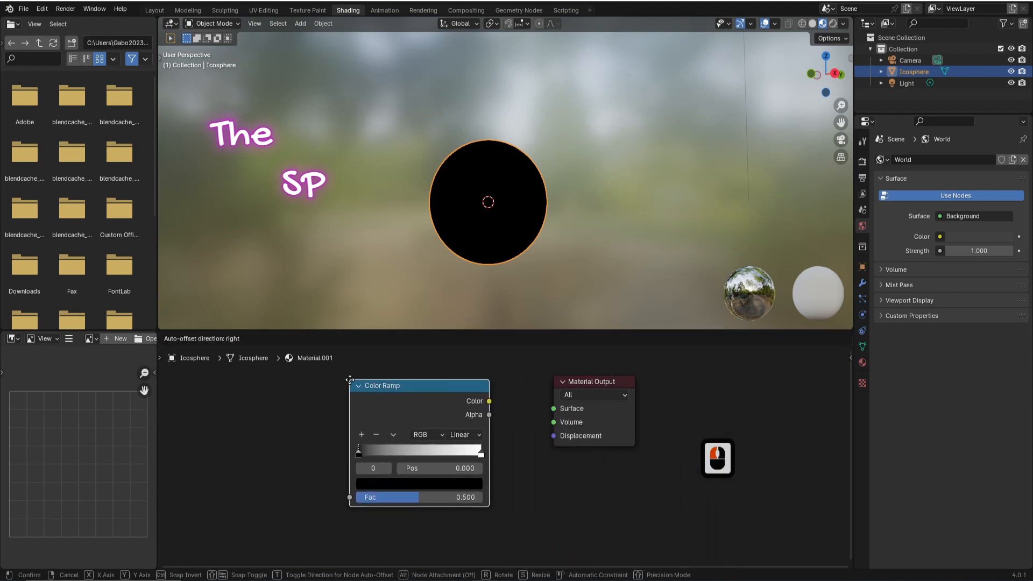
{"action": "left_click", "coordinate": [350, 379]}
{"action": "left_click_drag", "start_coordinate": [489, 401], "coordinate": [553, 409]}
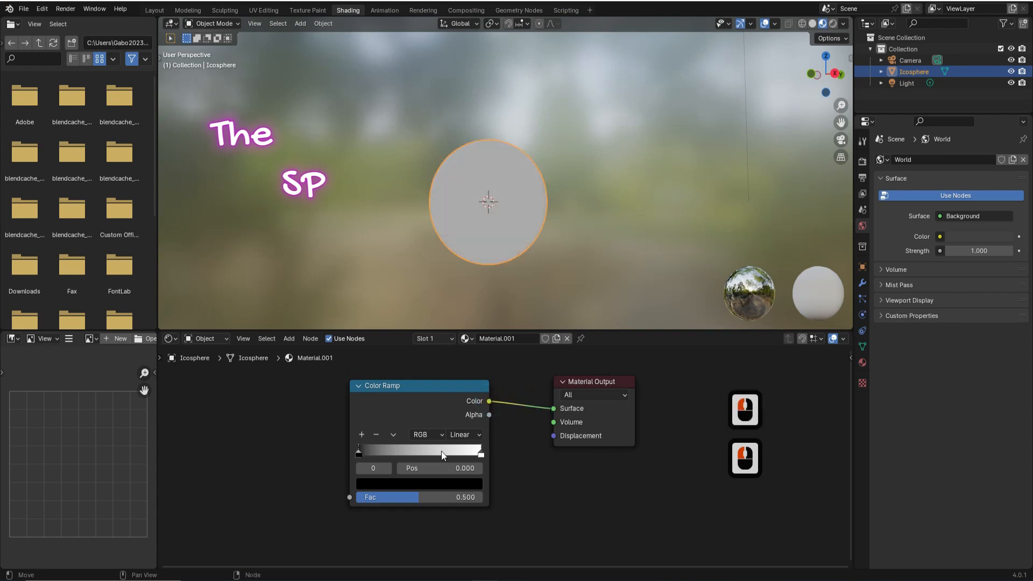
Step: Add a Shader to RGB node before the Color Ramp and connect its Color output to the ramp's Fac input
{"action": "key", "text": "F3"}
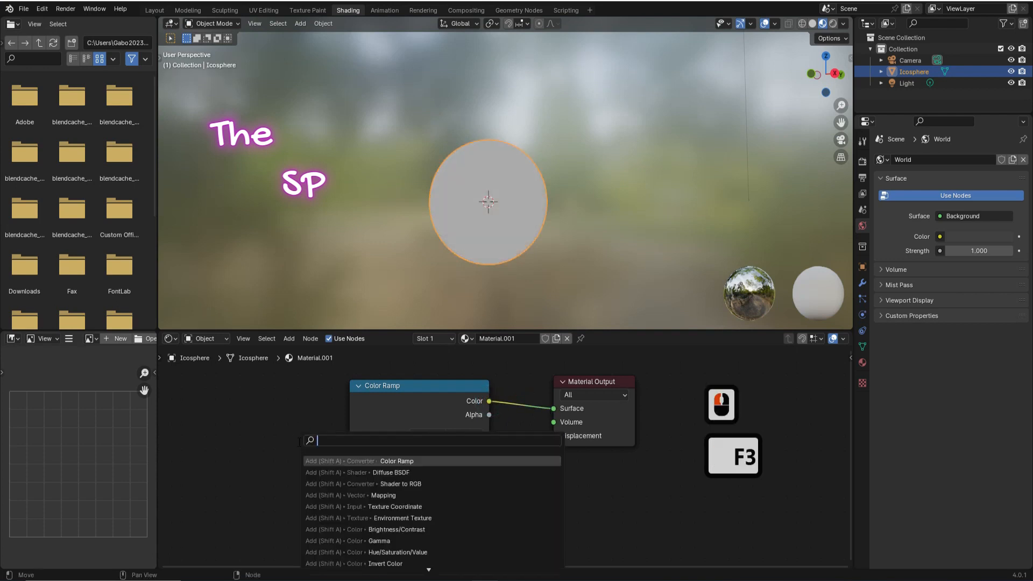
{"action": "type", "text": "shader"}
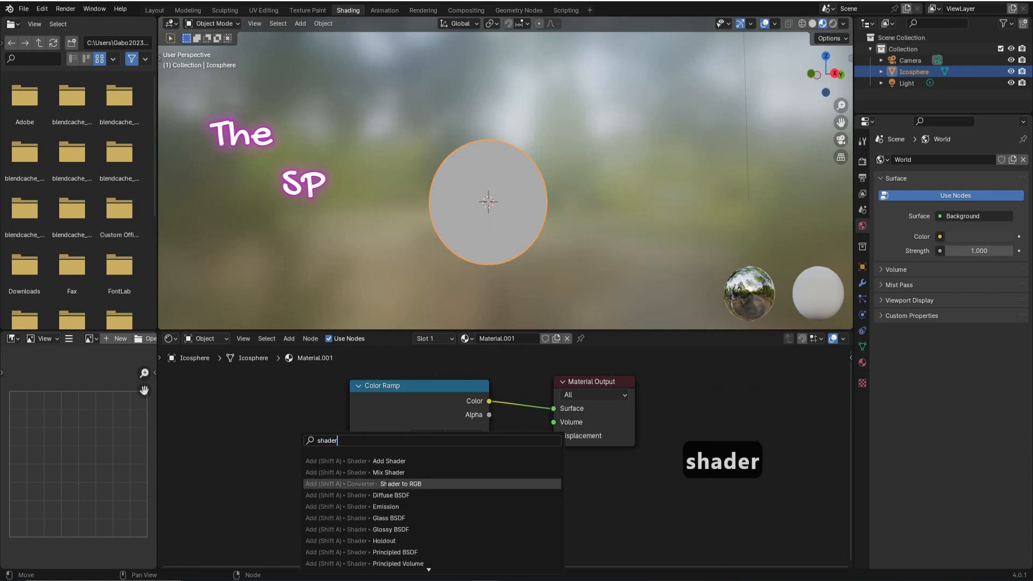
{"action": "left_click", "coordinate": [399, 483]}
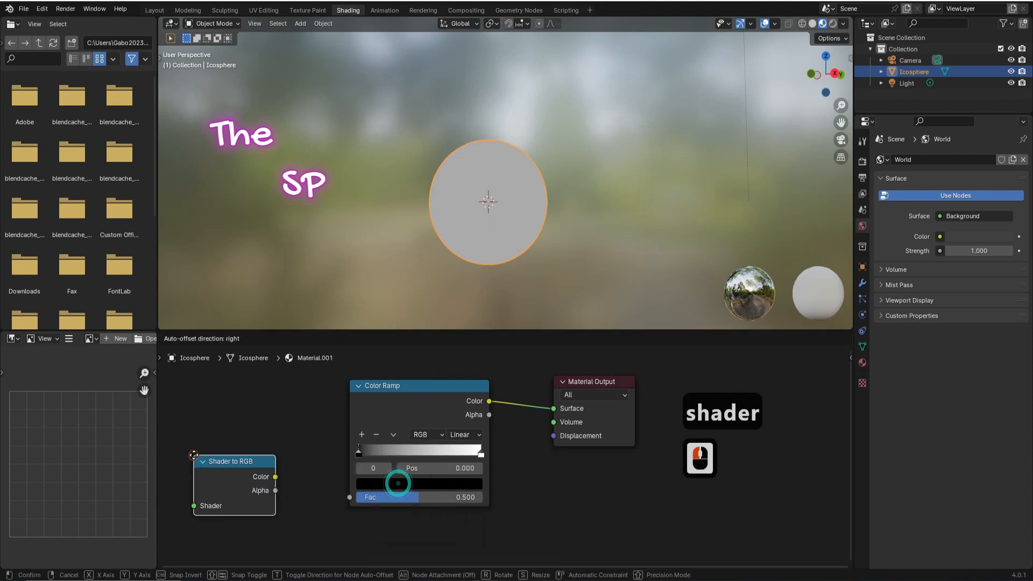
{"action": "left_click", "coordinate": [195, 412]}
{"action": "left_click_drag", "start_coordinate": [277, 428], "coordinate": [342, 496]}
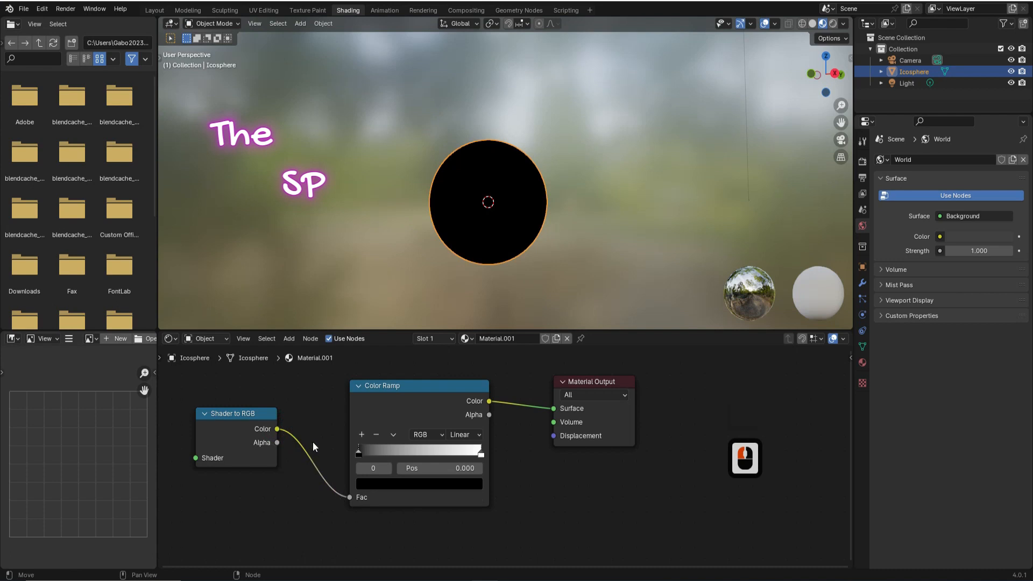
Step: Add a Diffuse BSDF node before Shader to RGB and connect its BSDF output to the Shader input
{"action": "middle_click_drag", "start_coordinate": [313, 431], "coordinate": [491, 435]}
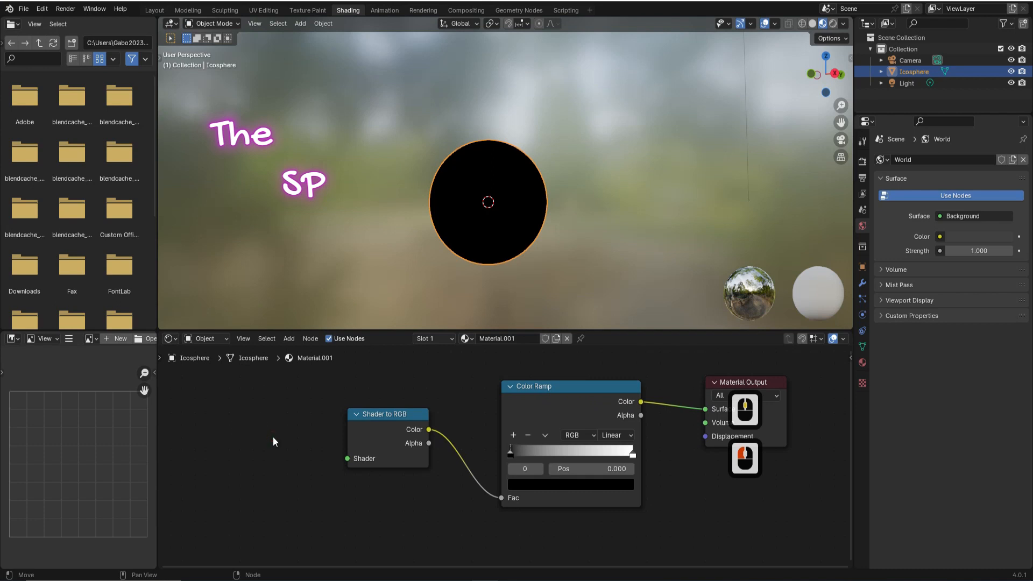
{"action": "key", "text": "F3"}
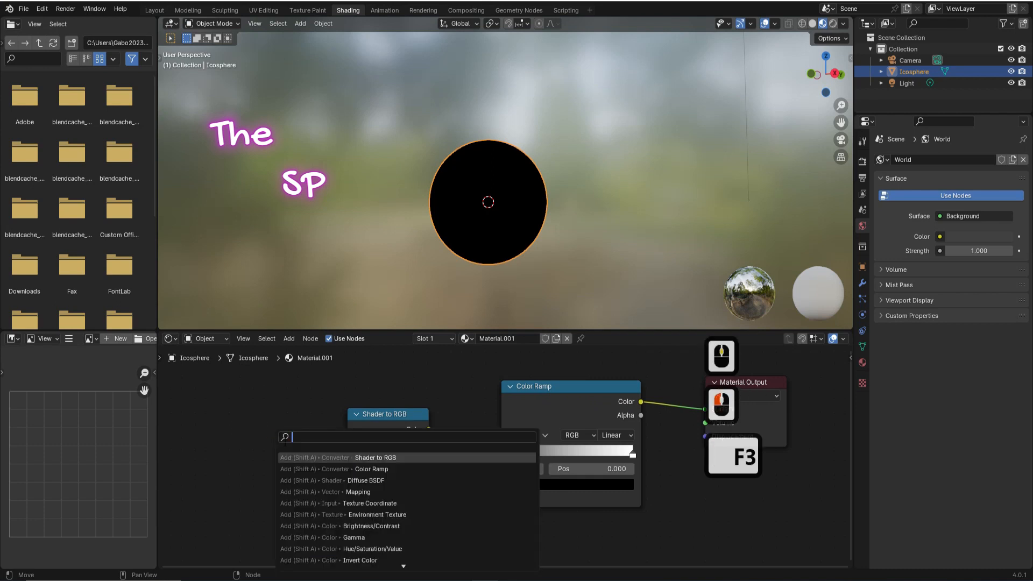
{"action": "type", "text": "diff"}
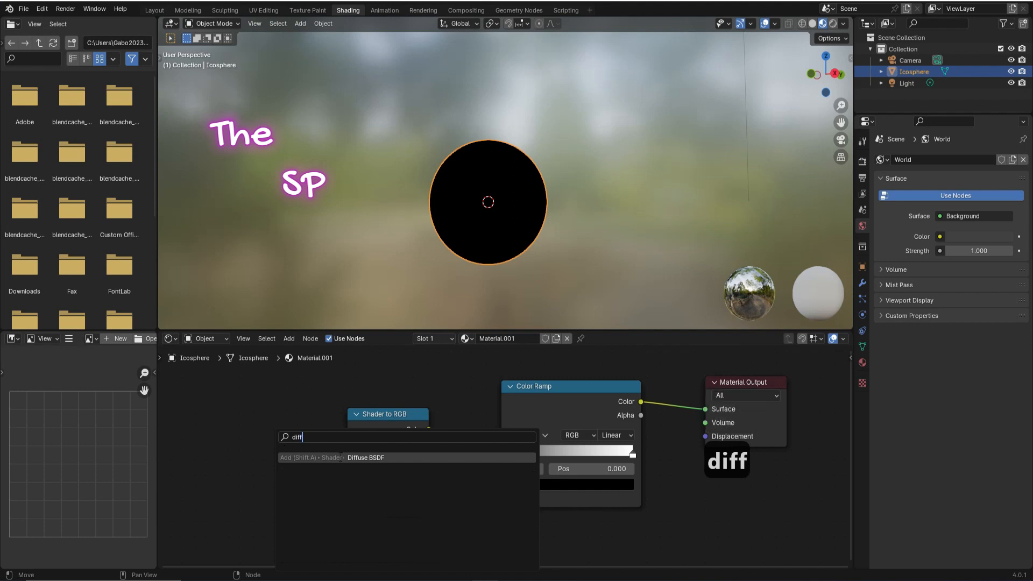
{"action": "left_click", "coordinate": [349, 458]}
{"action": "left_click", "coordinate": [201, 424]}
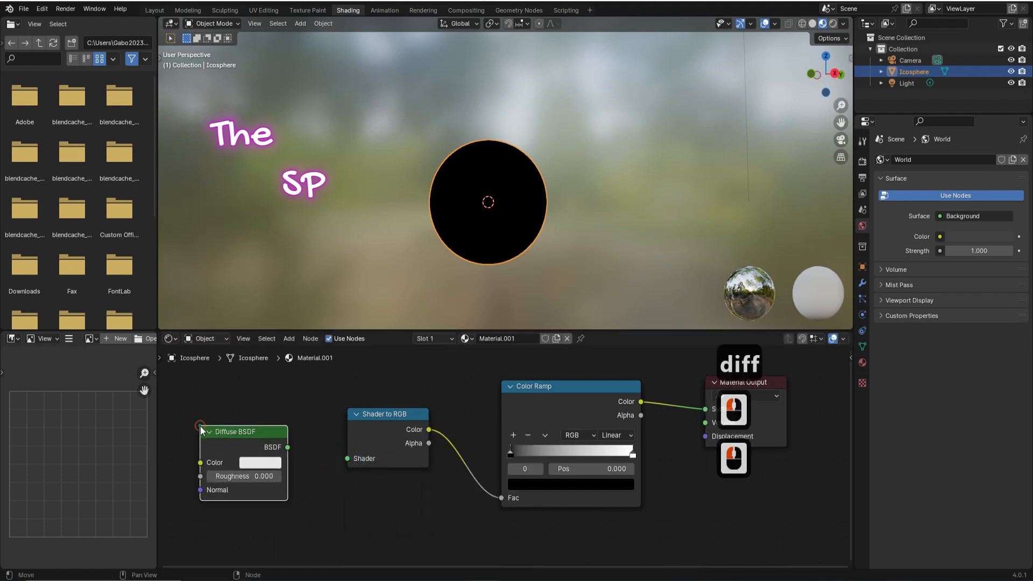
{"action": "left_click_drag", "start_coordinate": [347, 458], "coordinate": [248, 427]}
Step: Set the Color Ramp interpolation to Constant and give its white stop position 0.5 and a red color
{"action": "left_click", "coordinate": [620, 435]}
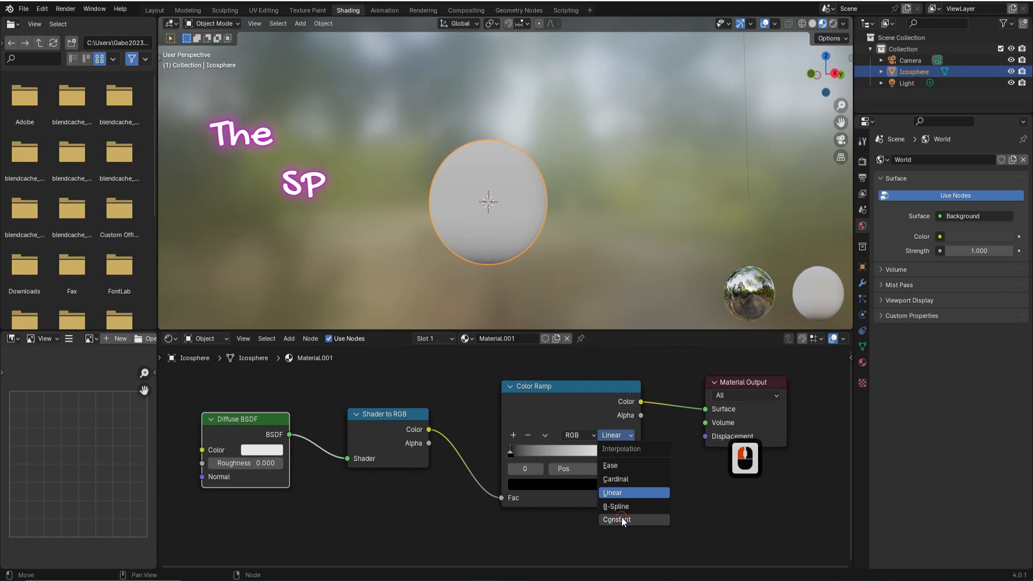
{"action": "left_click", "coordinate": [622, 519]}
{"action": "left_click", "coordinate": [632, 455]}
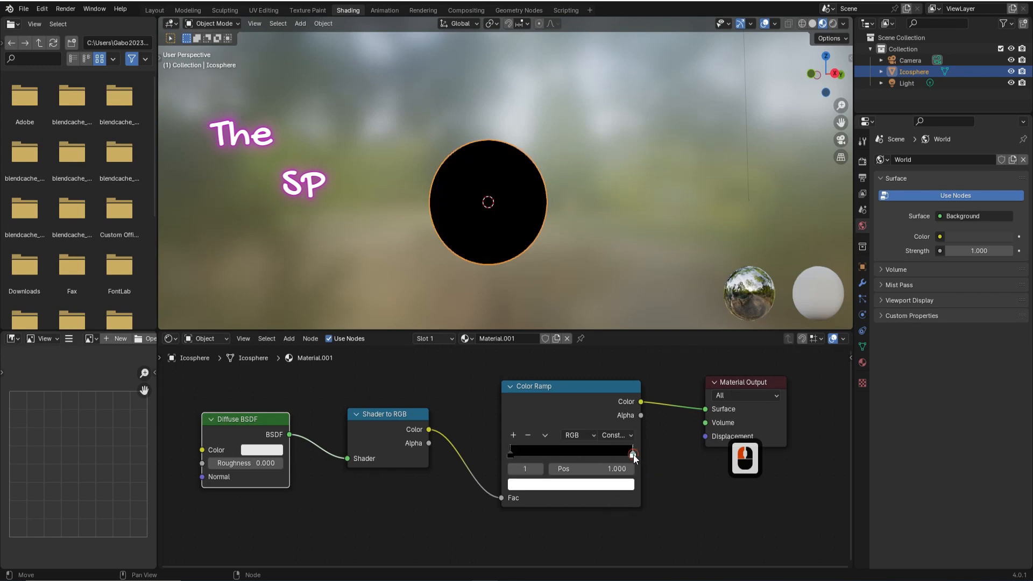
{"action": "double_click", "coordinate": [617, 469]}
{"action": "type", "text": "0.5"}
{"action": "key", "text": "Return"}
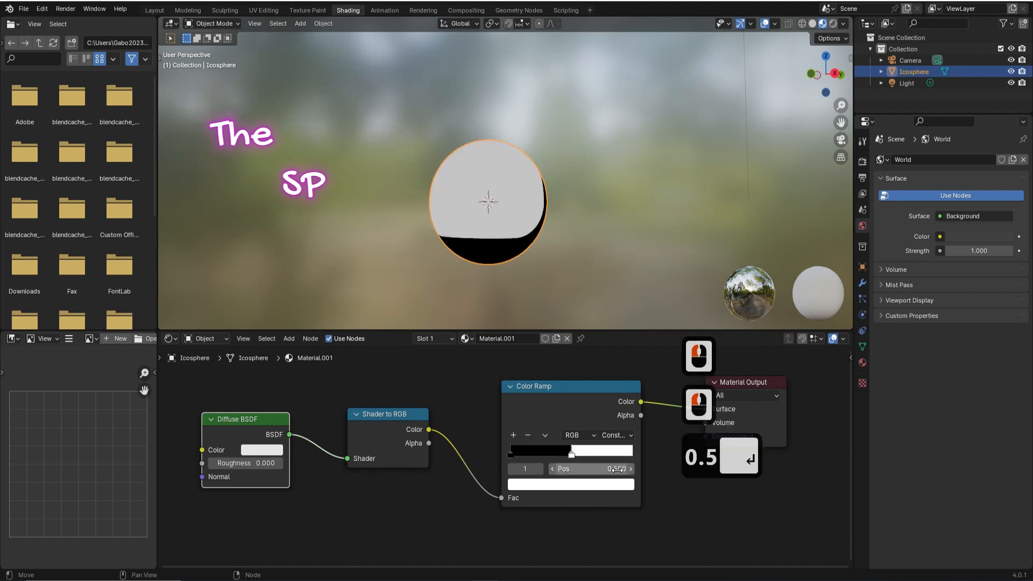
{"action": "left_click", "coordinate": [589, 488]}
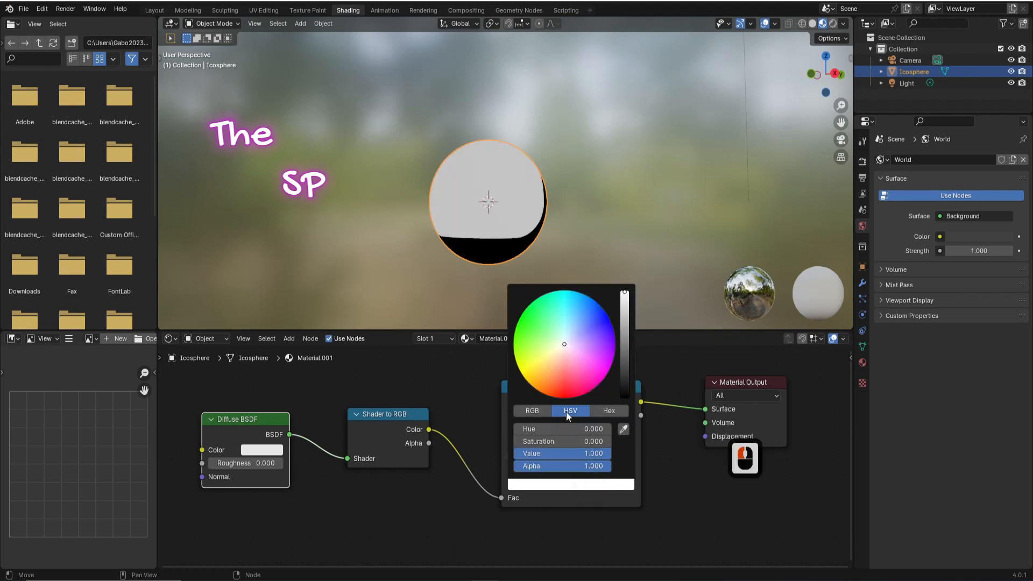
{"action": "left_click", "coordinate": [564, 383]}
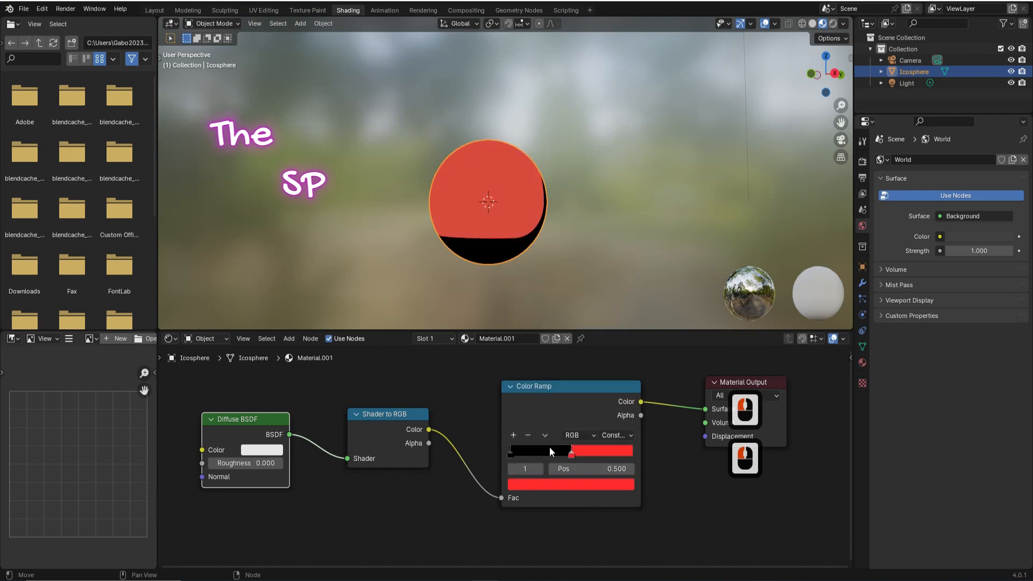
Step: Recolor the Color Ramp's black stop at position 0 by sampling the red of the other stop
{"action": "left_click", "coordinate": [510, 454]}
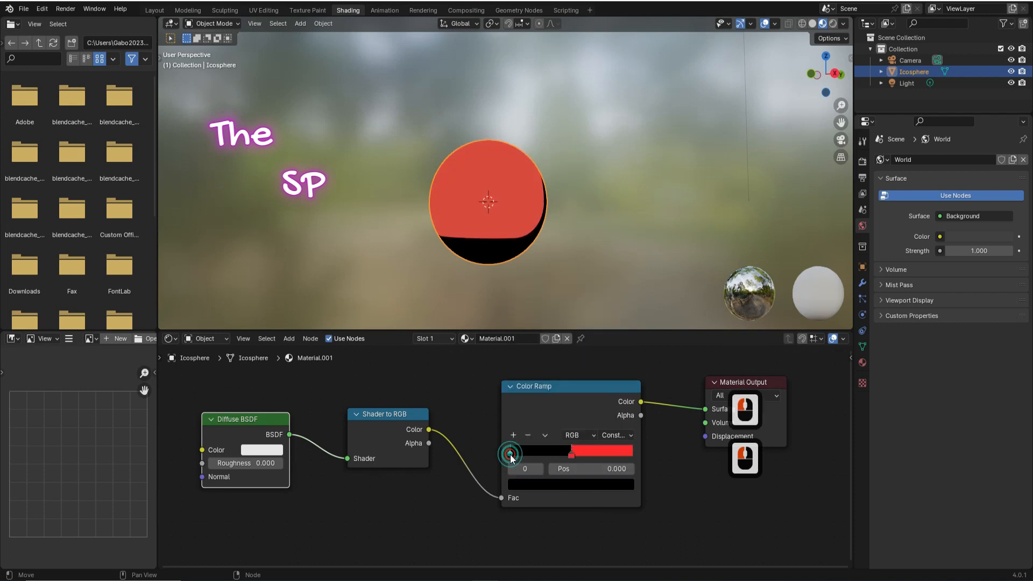
{"action": "left_click", "coordinate": [546, 482]}
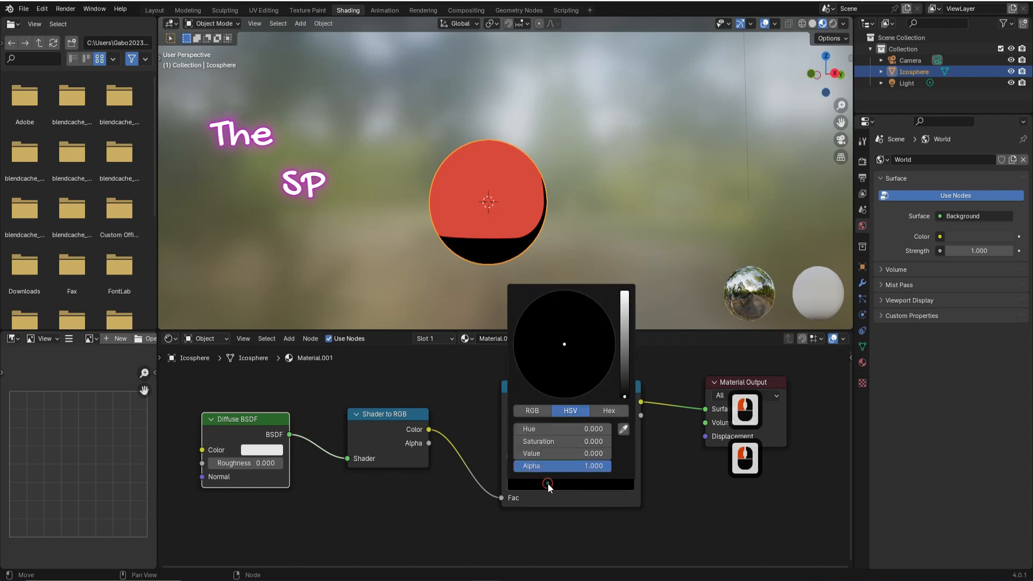
{"action": "left_click", "coordinate": [625, 430]}
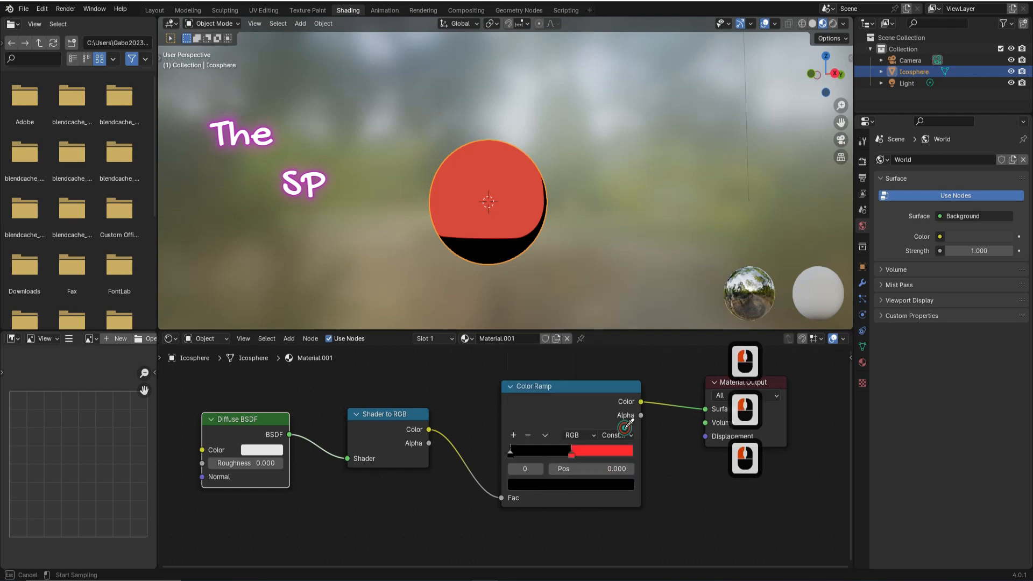
{"action": "left_click", "coordinate": [606, 450]}
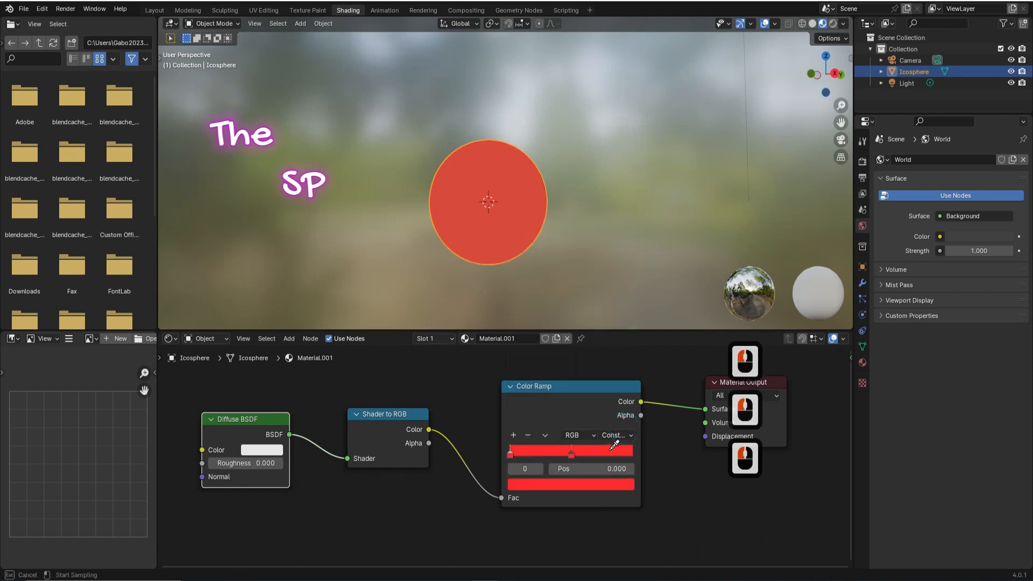
Step: Darken the Color Ramp's first stop to Value 0.333 and move the bright red stop to position 0.550
{"action": "left_click", "coordinate": [556, 482]}
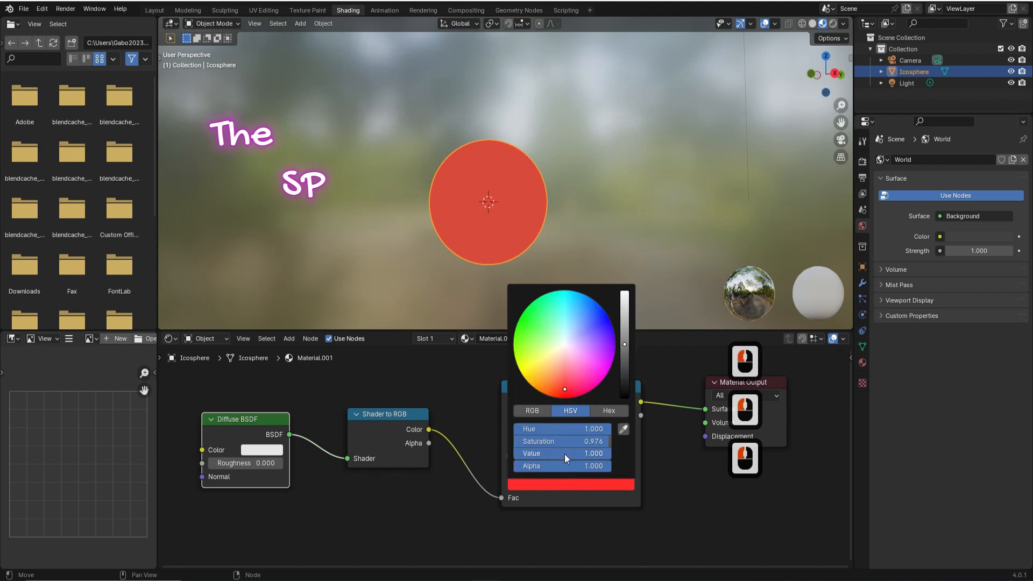
{"action": "left_click", "coordinate": [564, 454]}
{"action": "type", "text": "0.333"}
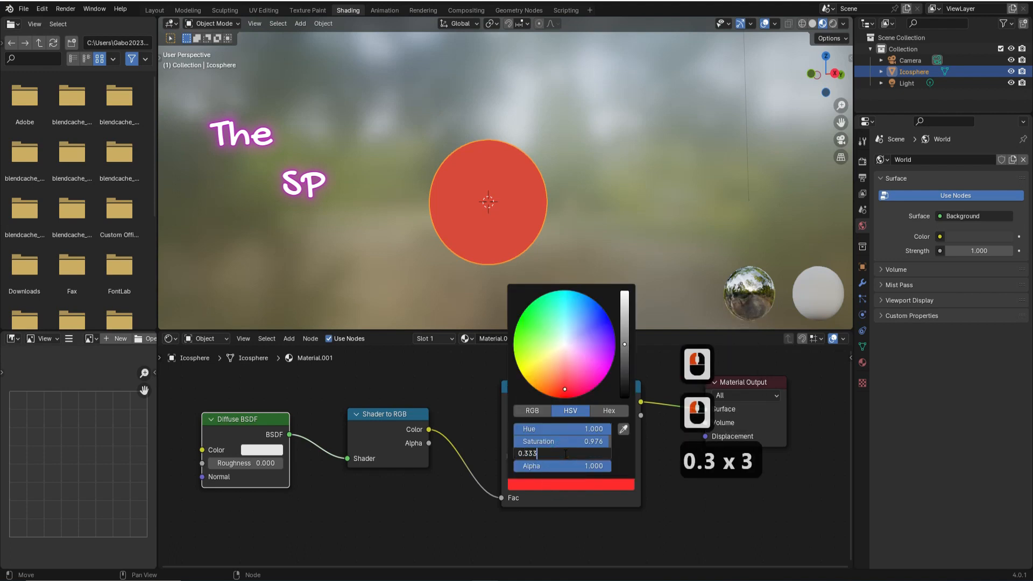
{"action": "key", "text": "Return"}
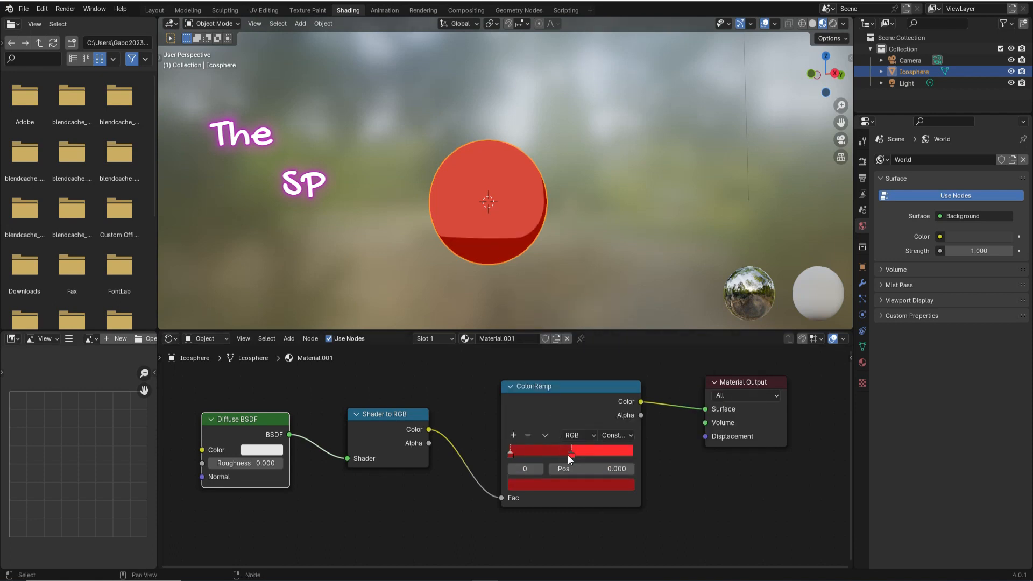
{"action": "left_click_drag", "start_coordinate": [569, 454], "coordinate": [577, 454]}
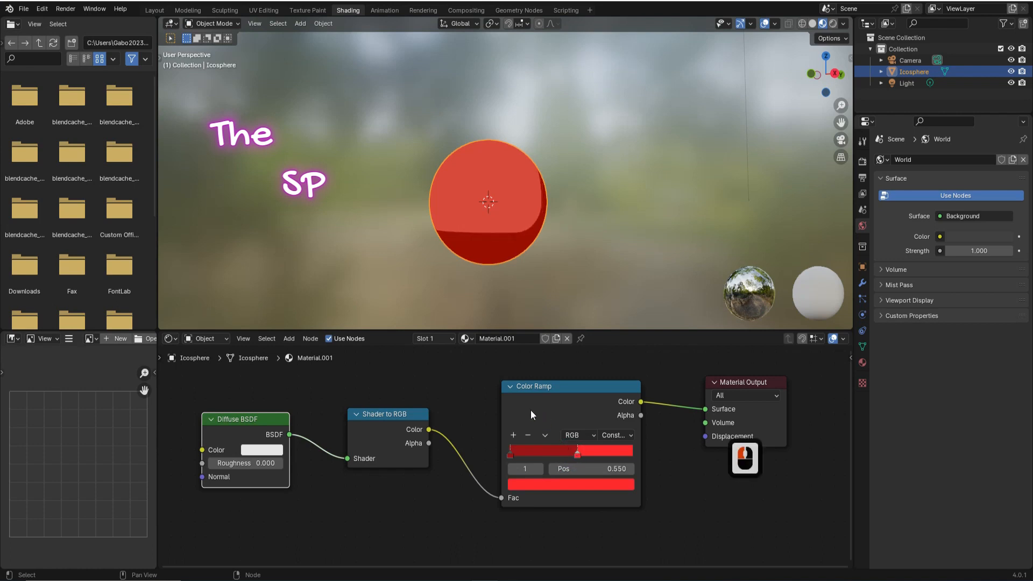
Step: Set the scene's color management View Transform to Standard
{"action": "left_click", "coordinate": [864, 161]}
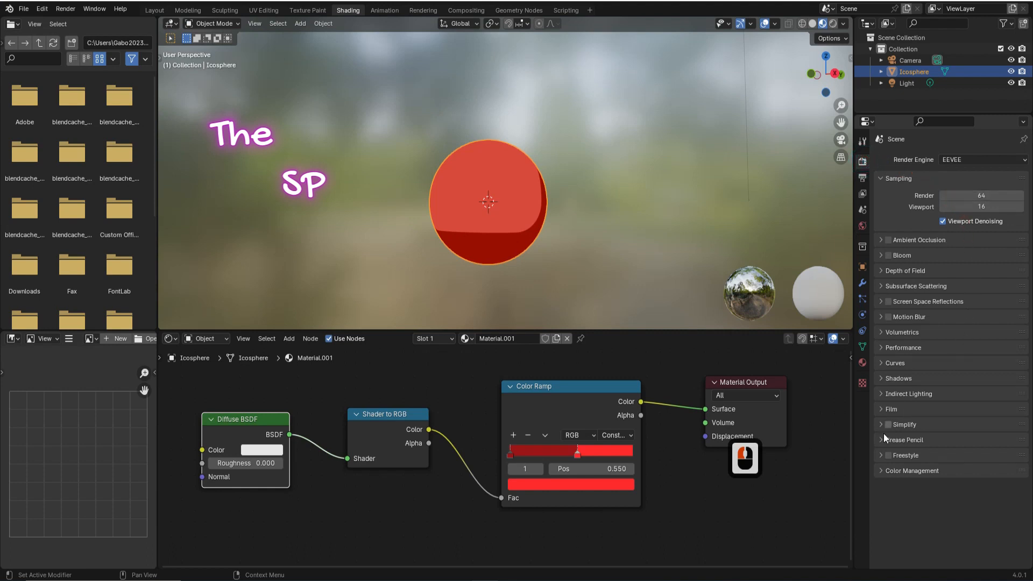
{"action": "left_click", "coordinate": [892, 471]}
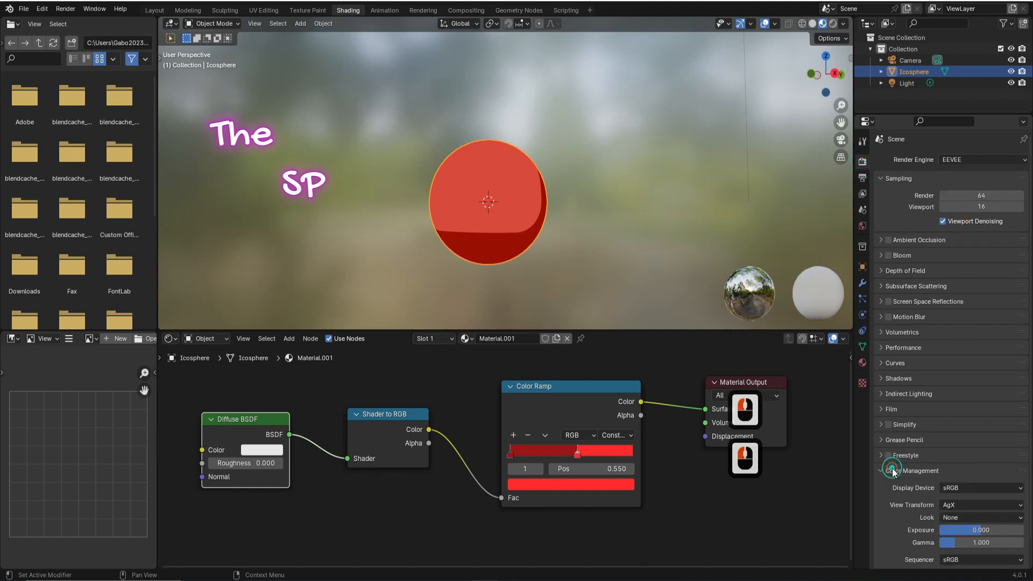
{"action": "left_click", "coordinate": [951, 506]}
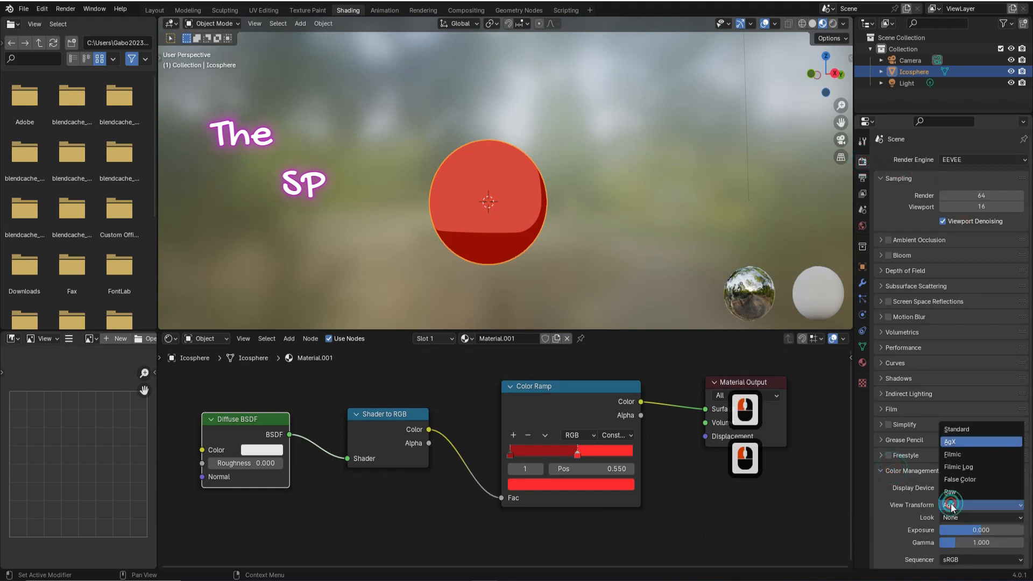
{"action": "left_click", "coordinate": [964, 431]}
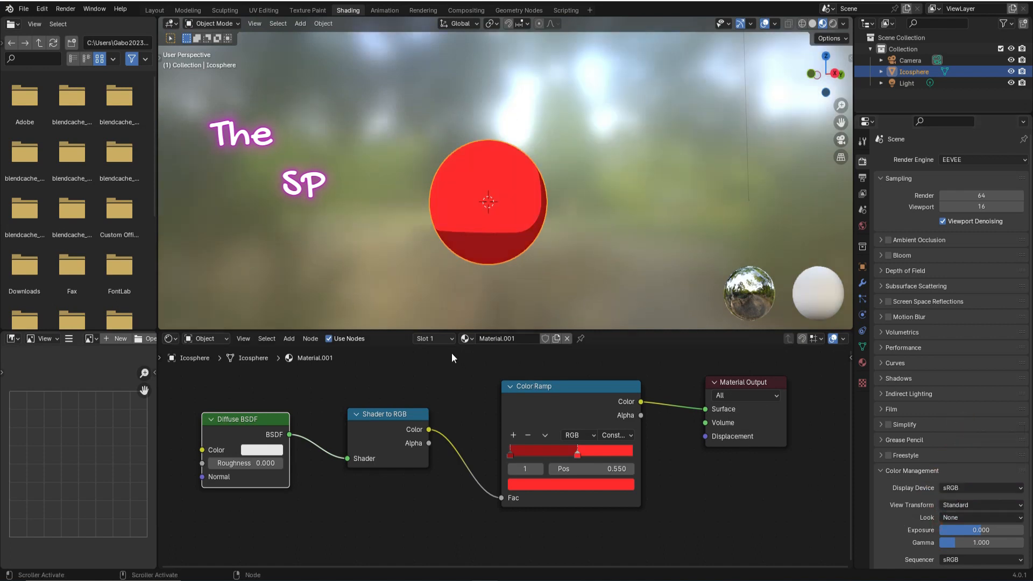
Step: Add a second material slot to the ico sphere and create a new material in it
{"action": "left_click", "coordinate": [453, 338]}
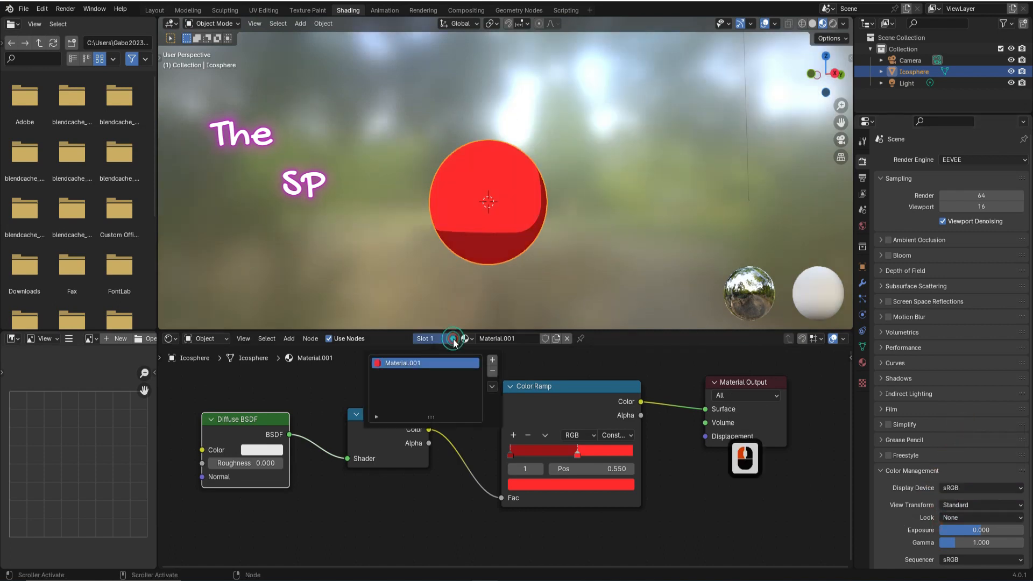
{"action": "left_click", "coordinate": [492, 359]}
{"action": "left_click", "coordinate": [448, 376]}
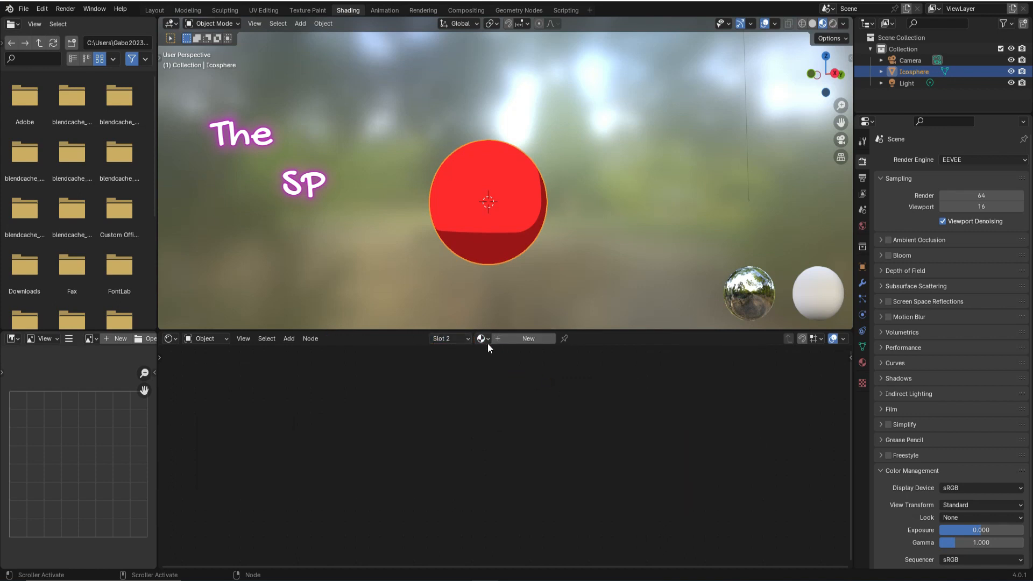
{"action": "left_click", "coordinate": [524, 340]}
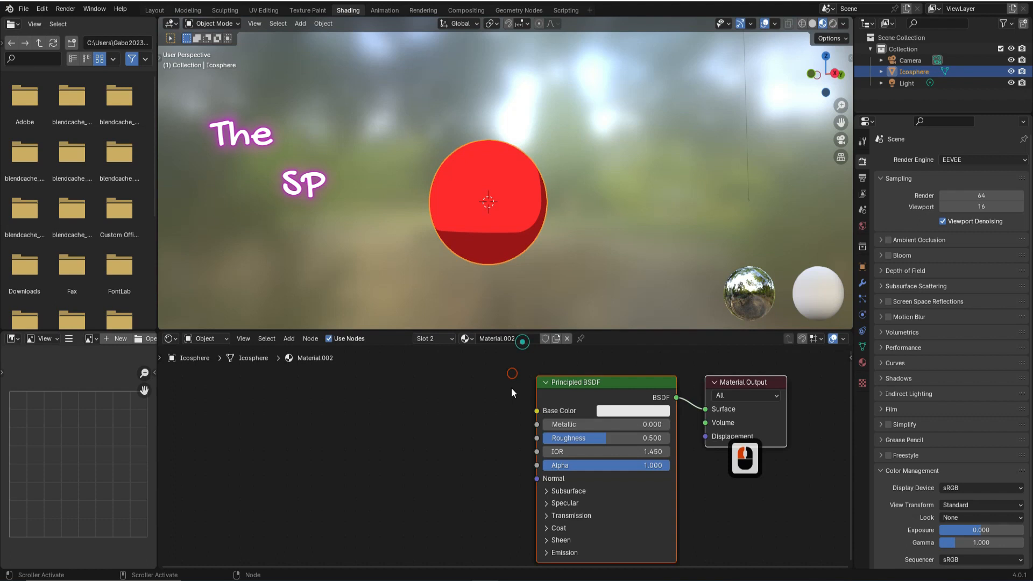
Step: Delete the Principled BSDF node from the second material
{"action": "left_click", "coordinate": [592, 381]}
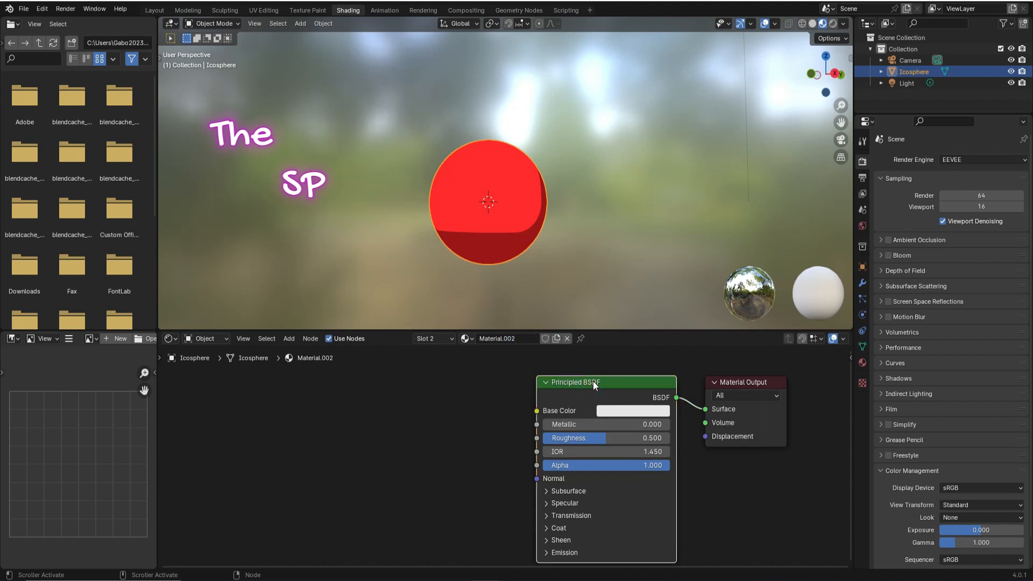
{"action": "key", "text": "Delete"}
{"action": "left_click", "coordinate": [559, 395]}
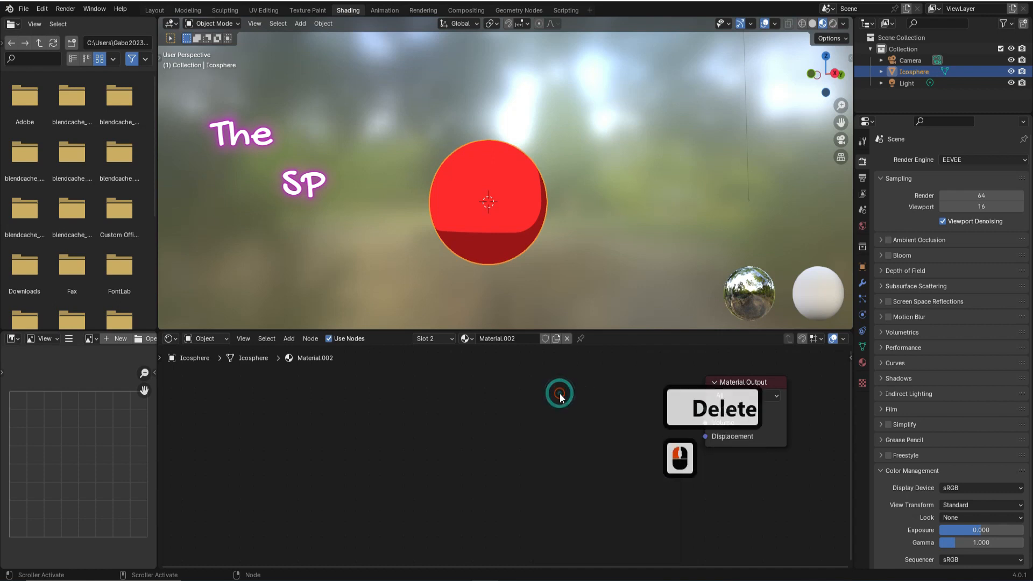
Step: Add an Emission node connected to the Material Output's Surface input and set its color to black
{"action": "key", "text": "F3"}
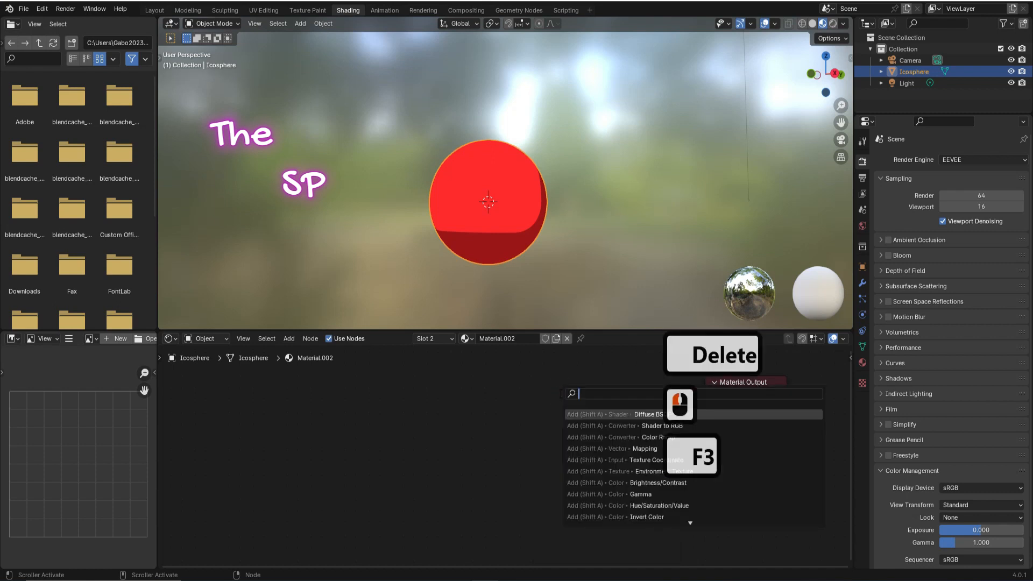
{"action": "type", "text": "em"}
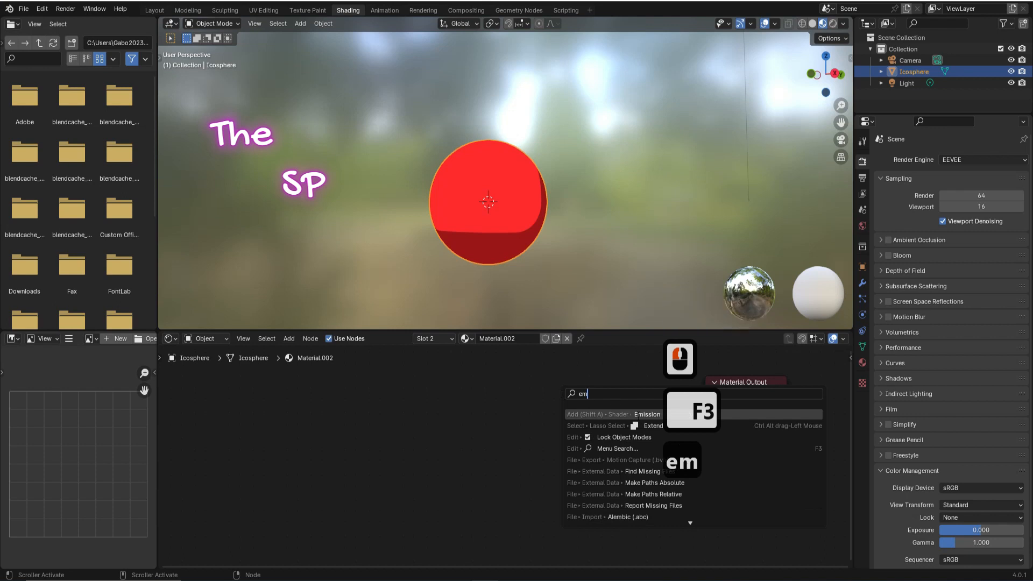
{"action": "left_click", "coordinate": [647, 414]}
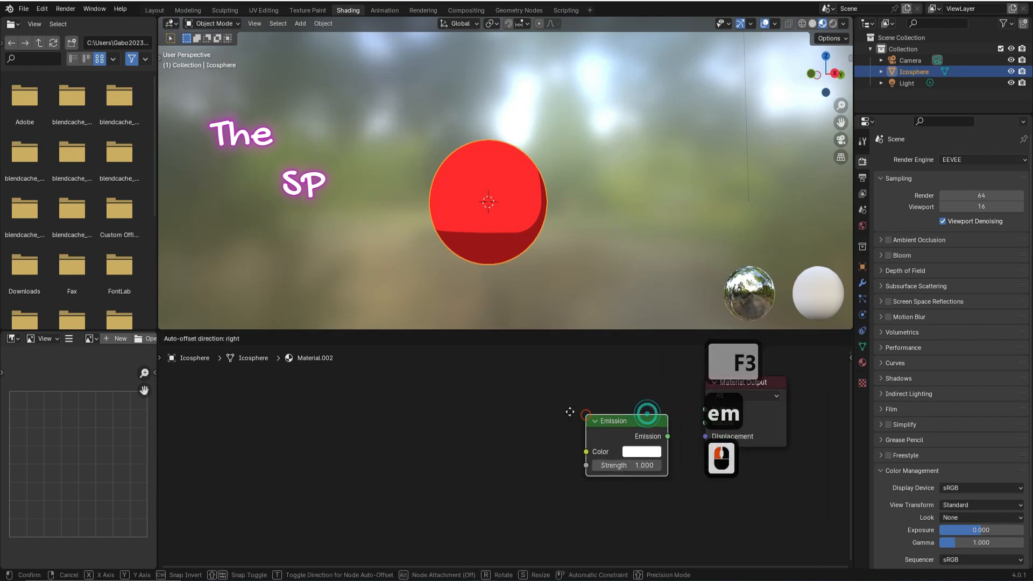
{"action": "left_click", "coordinate": [608, 417]}
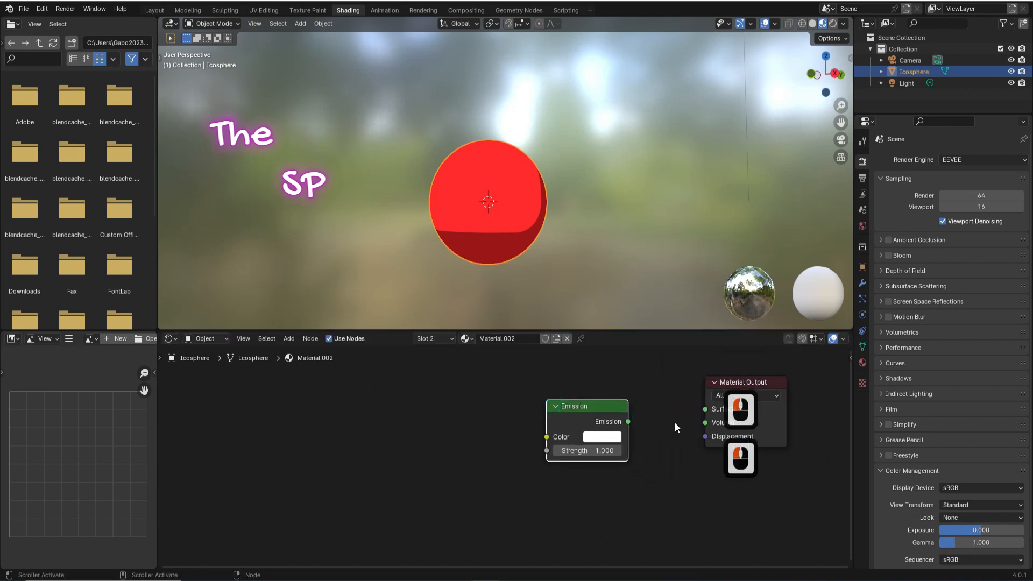
{"action": "left_click_drag", "start_coordinate": [632, 419], "coordinate": [699, 408]}
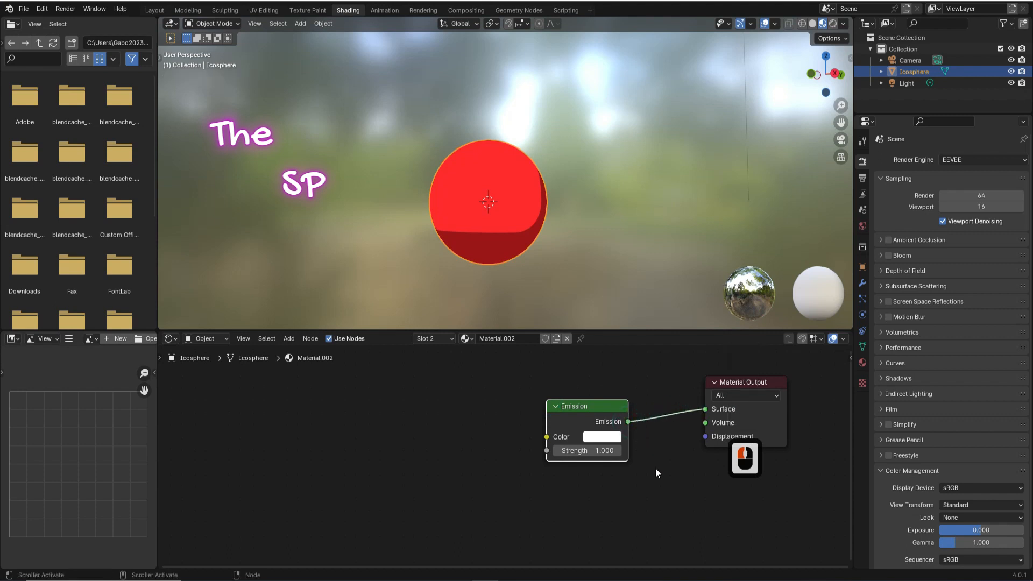
{"action": "left_click", "coordinate": [601, 437]}
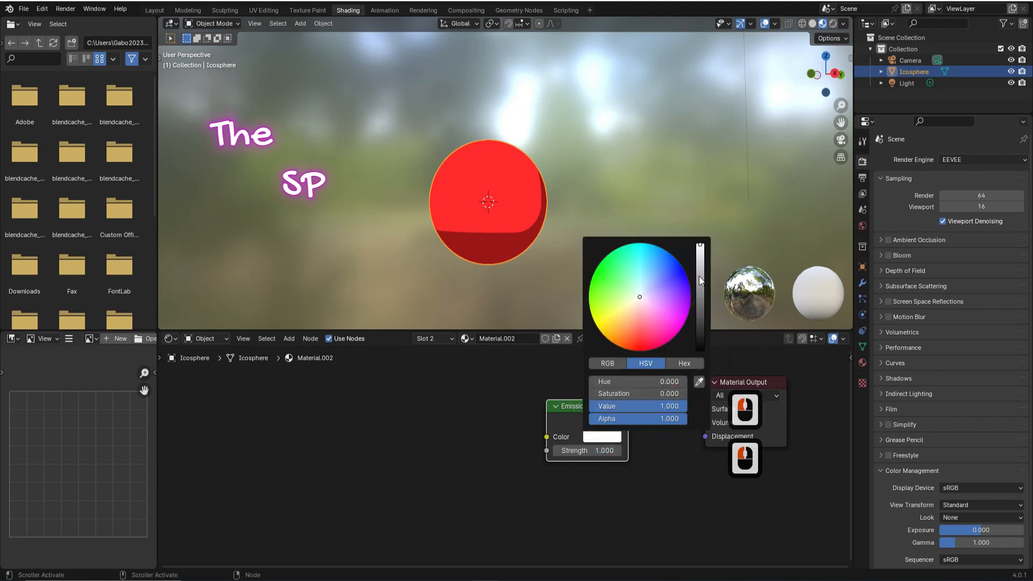
{"action": "left_click_drag", "start_coordinate": [702, 248], "coordinate": [700, 349]}
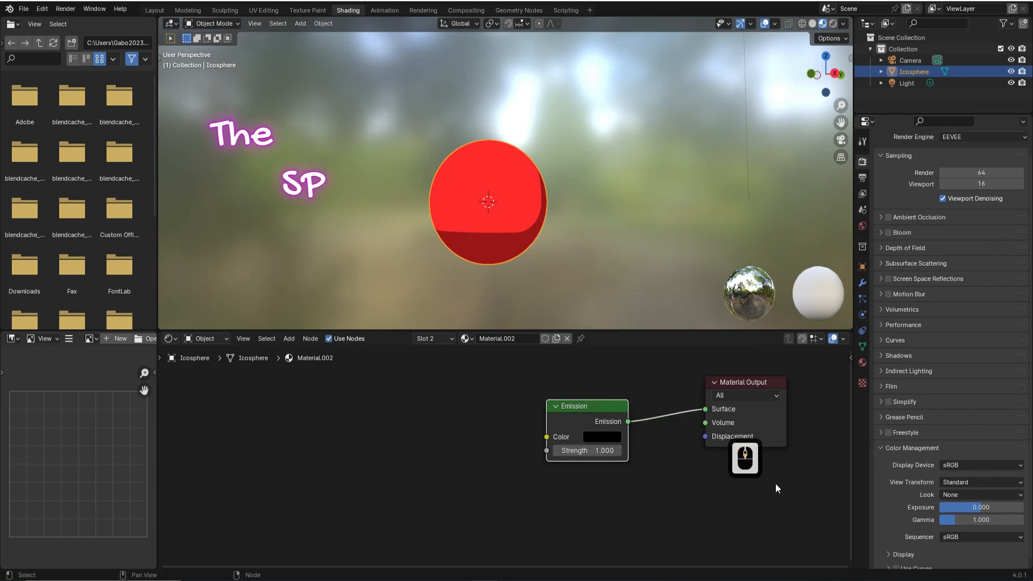
Step: Enable Backface Culling on the black emission material and set its Shadow Mode to None
{"action": "left_click", "coordinate": [865, 363]}
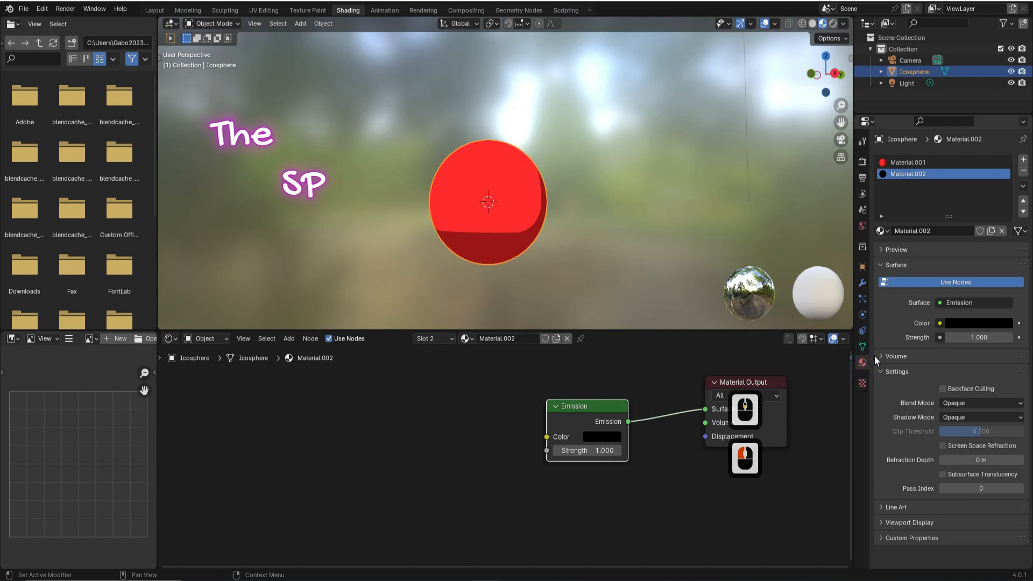
{"action": "left_click", "coordinate": [942, 389]}
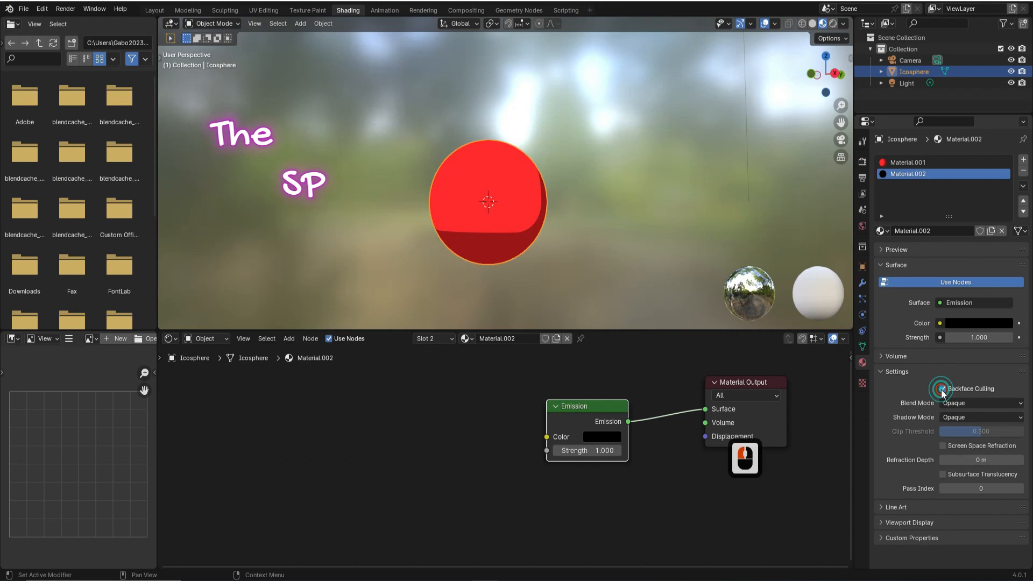
{"action": "left_click", "coordinate": [953, 415]}
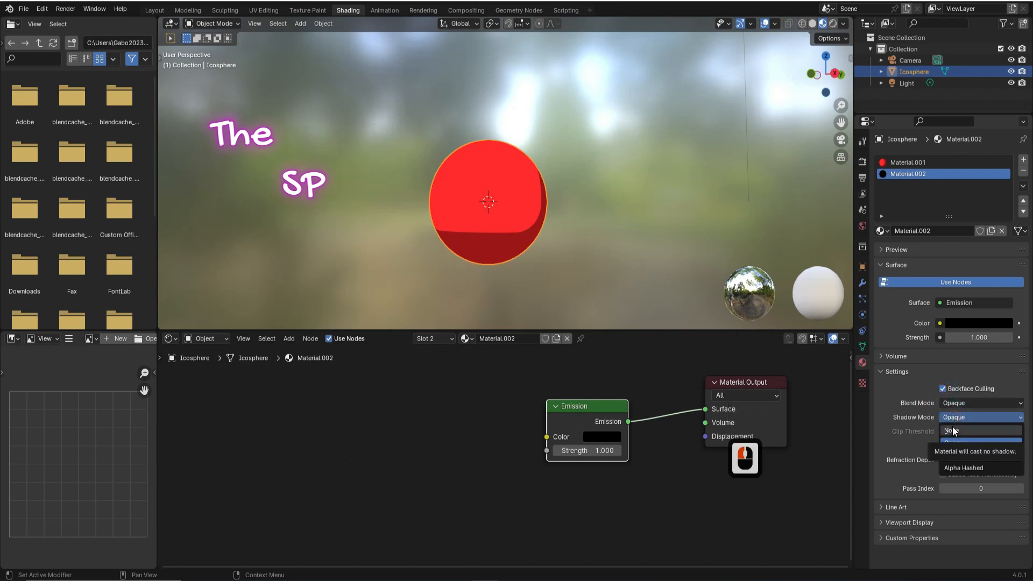
{"action": "left_click", "coordinate": [952, 430]}
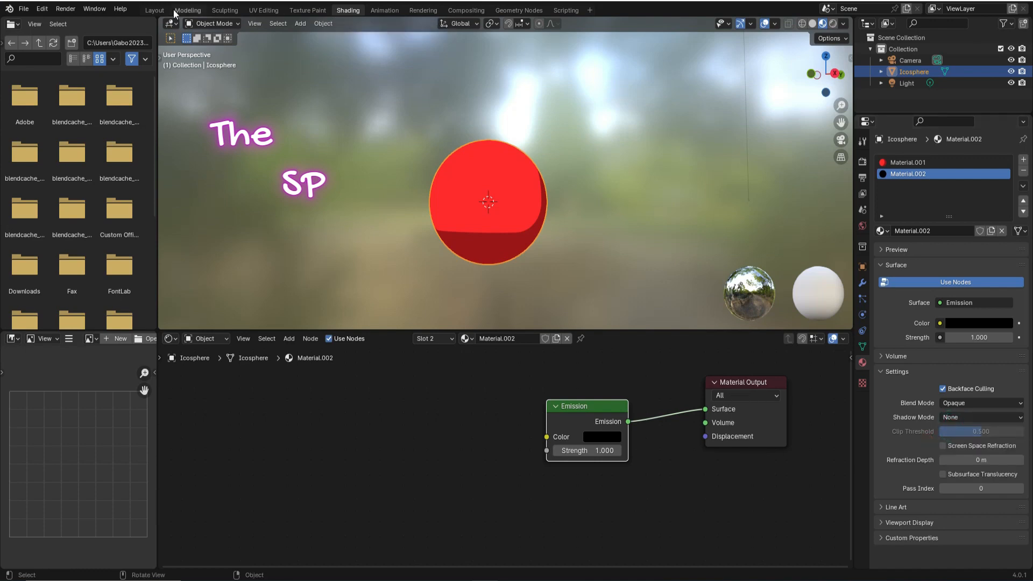
Step: Switch to the Layout workspace and show the ico sphere in Material Preview shading
{"action": "left_click", "coordinate": [157, 11]}
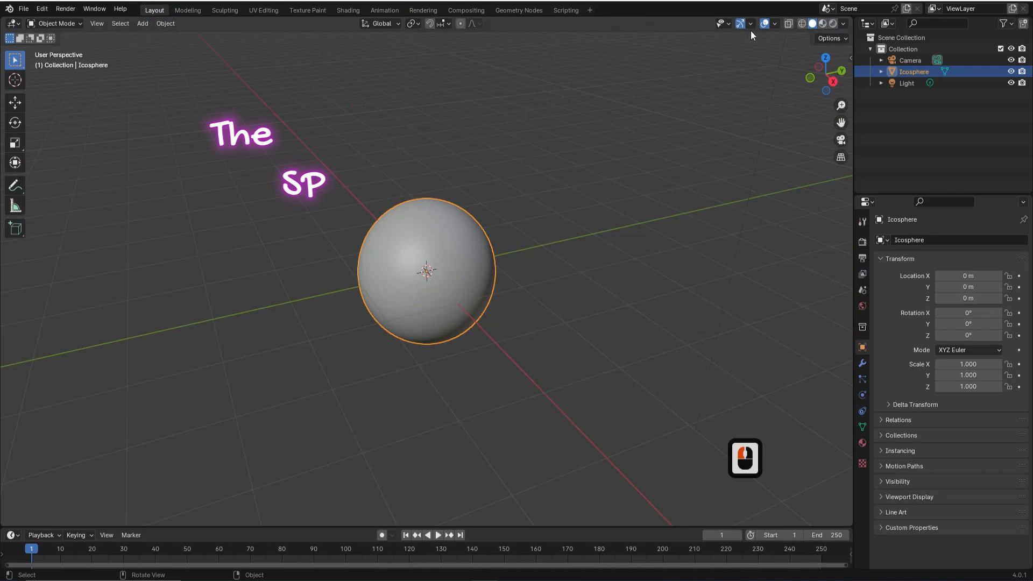
{"action": "left_click", "coordinate": [821, 24]}
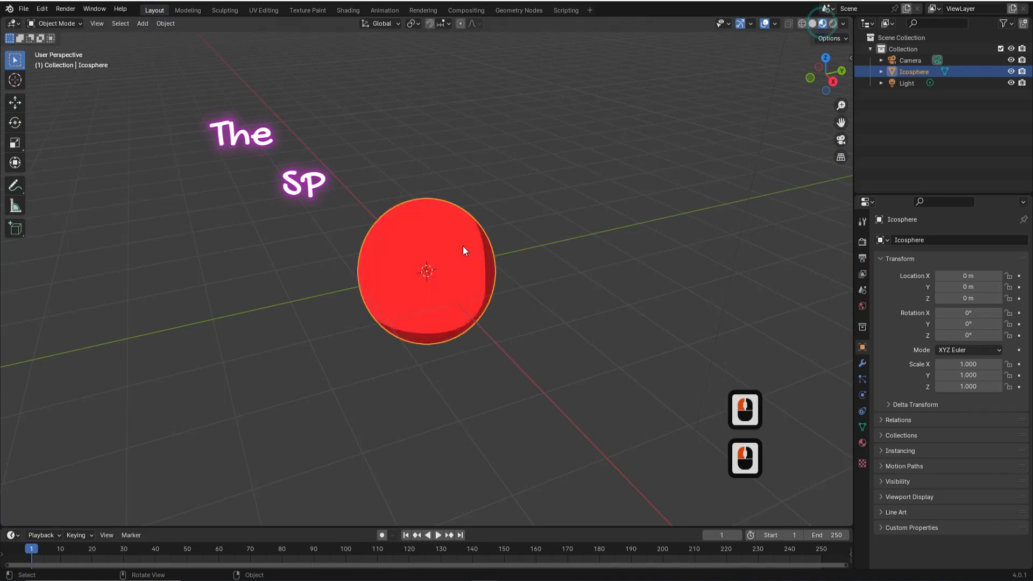
{"action": "scroll", "coordinate": [439, 304], "scroll_direction": "up", "scroll_amount": 2}
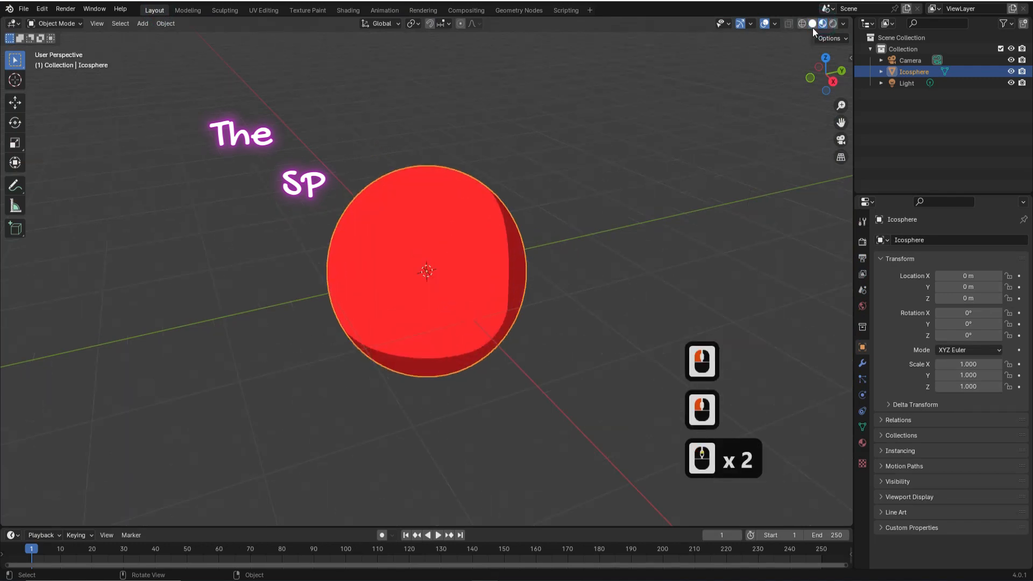
Step: Add a Solidify modifier to the ico sphere
{"action": "left_click", "coordinate": [863, 363]}
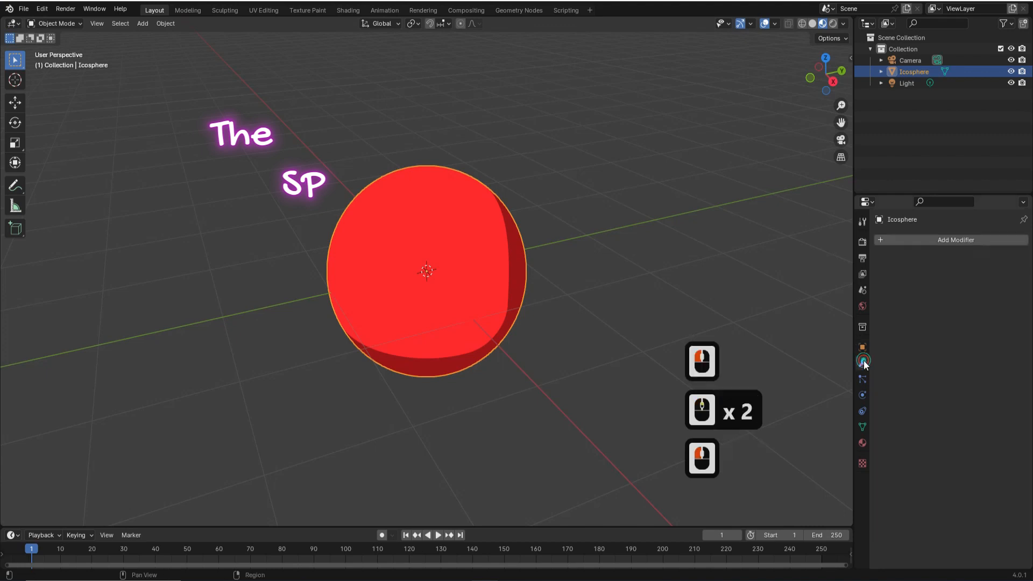
{"action": "left_click", "coordinate": [955, 239]}
{"action": "mouse_move", "coordinate": [954, 236]}
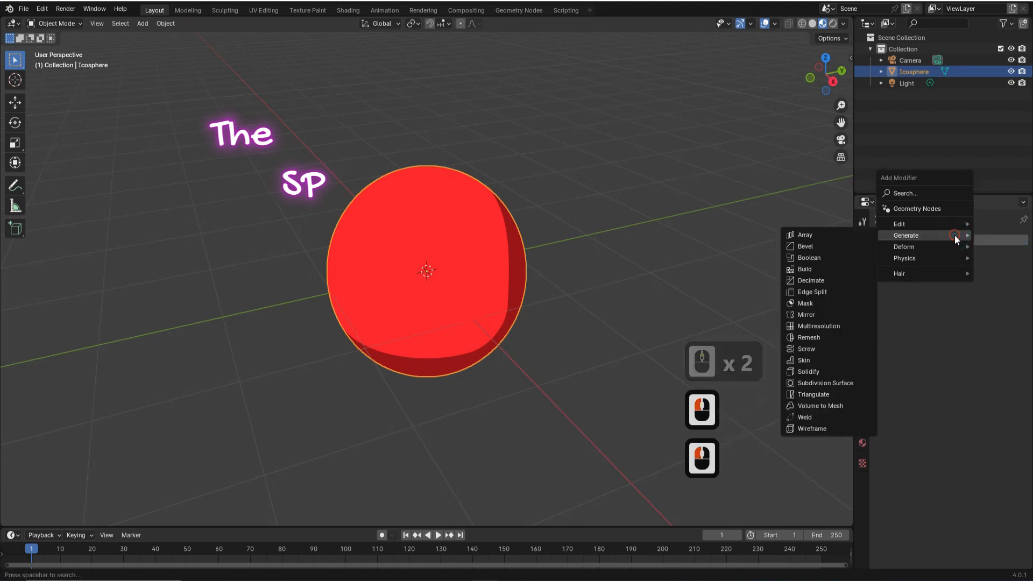
{"action": "left_click", "coordinate": [809, 371]}
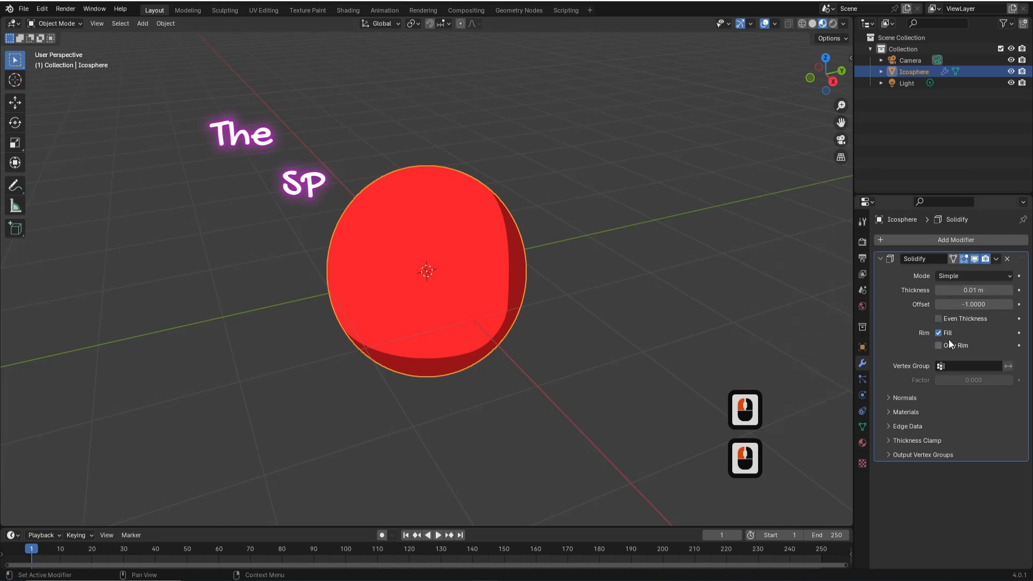
Step: Flip the normals in the Solidify modifier and set its Material Offset to 1
{"action": "left_click", "coordinate": [899, 399]}
{"action": "left_click", "coordinate": [938, 414]}
{"action": "left_click", "coordinate": [911, 444]}
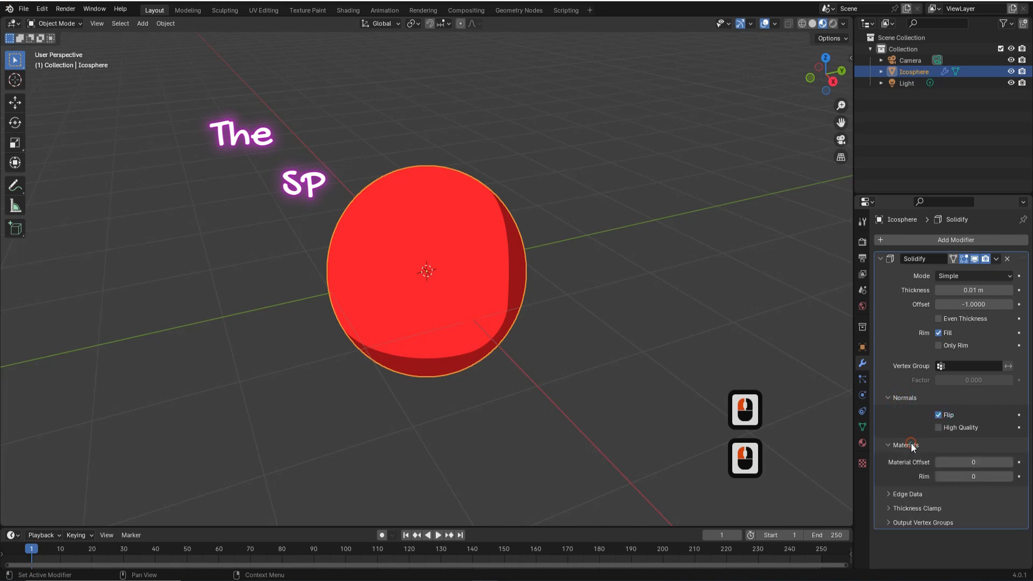
{"action": "left_click", "coordinate": [970, 462]}
{"action": "type", "text": "1"}
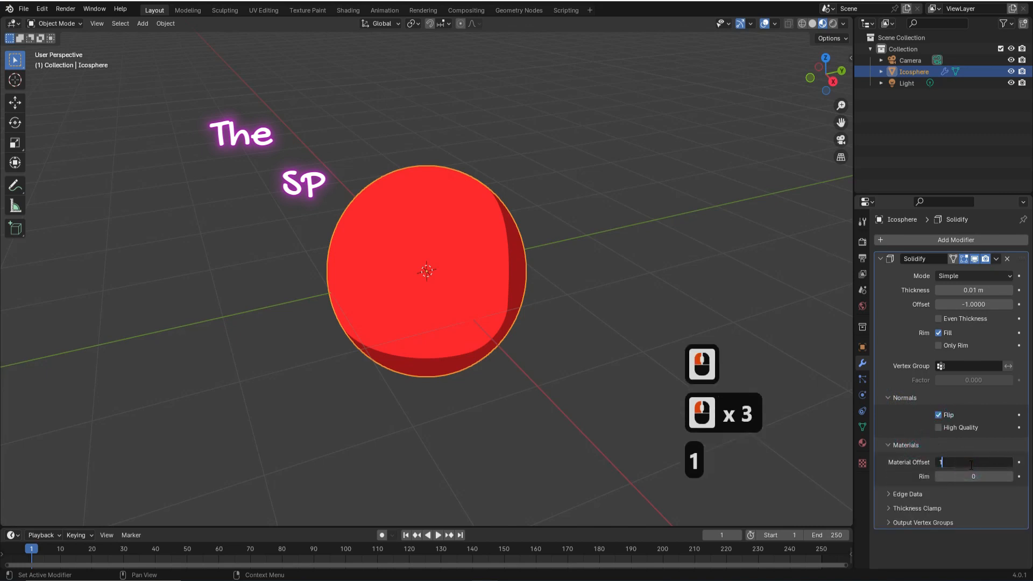
{"action": "key", "text": "Return"}
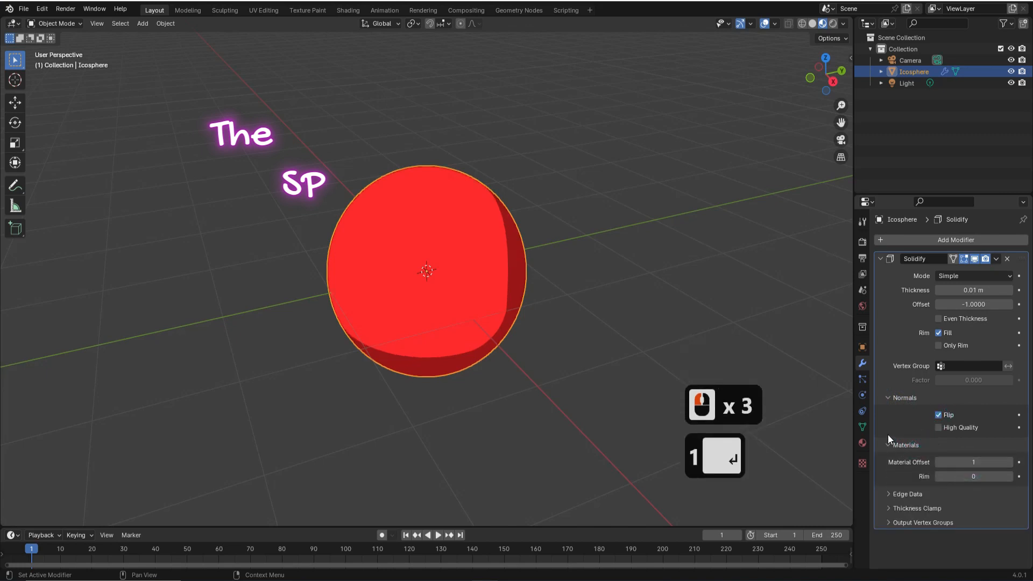
Step: Set the Solidify thickness to 0.02 m and deselect the ico sphere
{"action": "left_click", "coordinate": [1010, 290]}
{"action": "left_click", "coordinate": [1009, 290]}
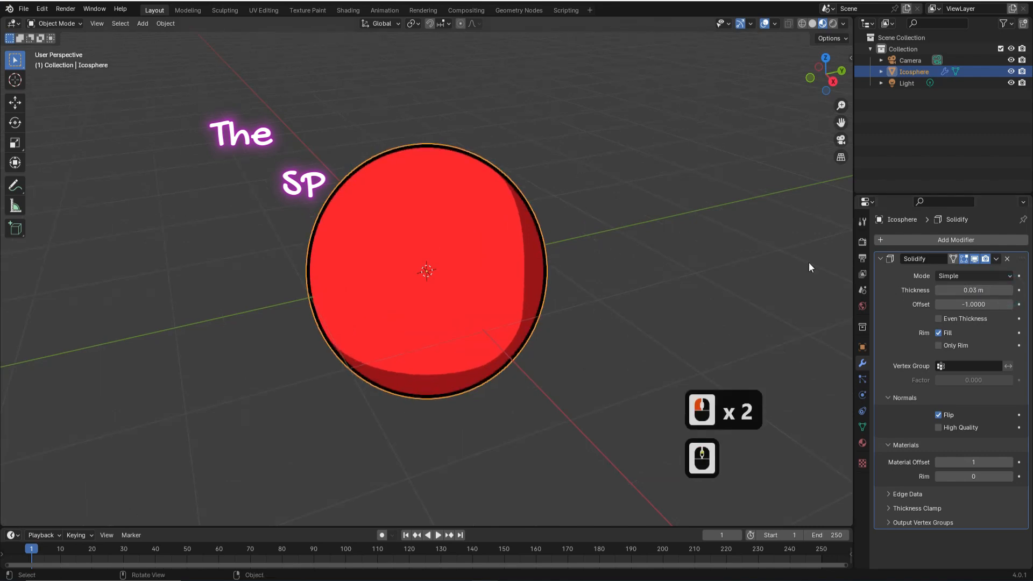
{"action": "left_click", "coordinate": [938, 290]}
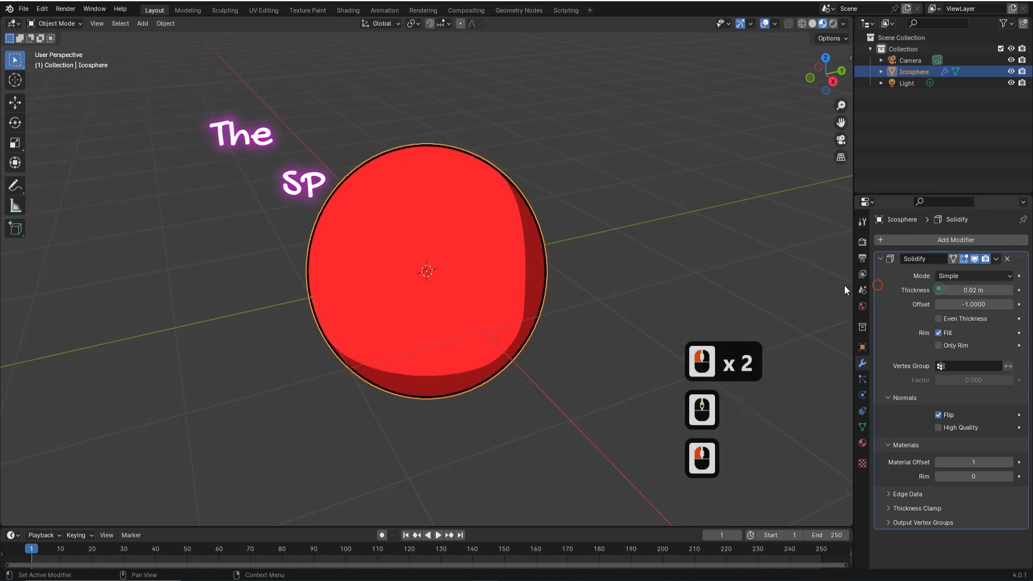
{"action": "left_click", "coordinate": [763, 253]}
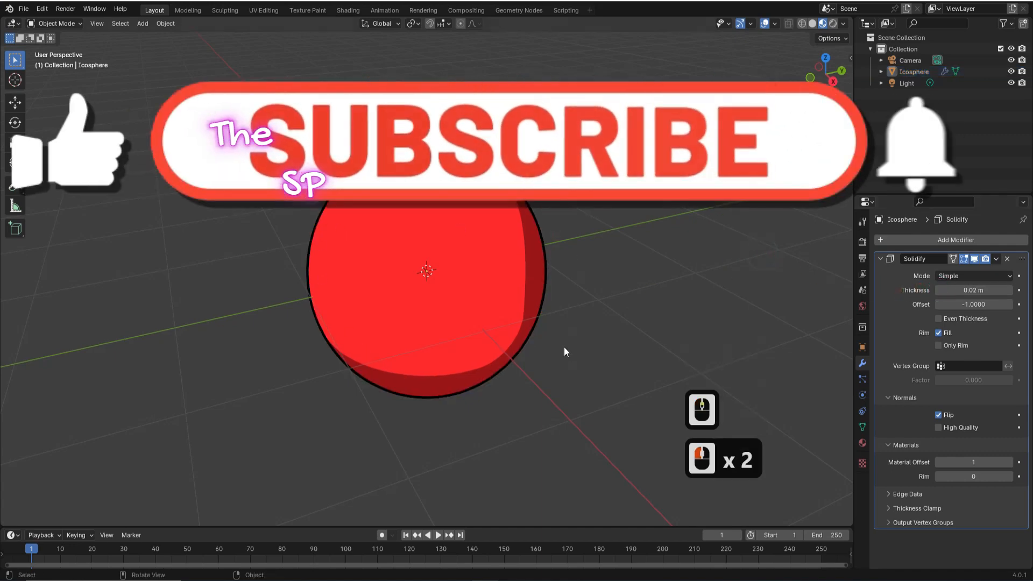